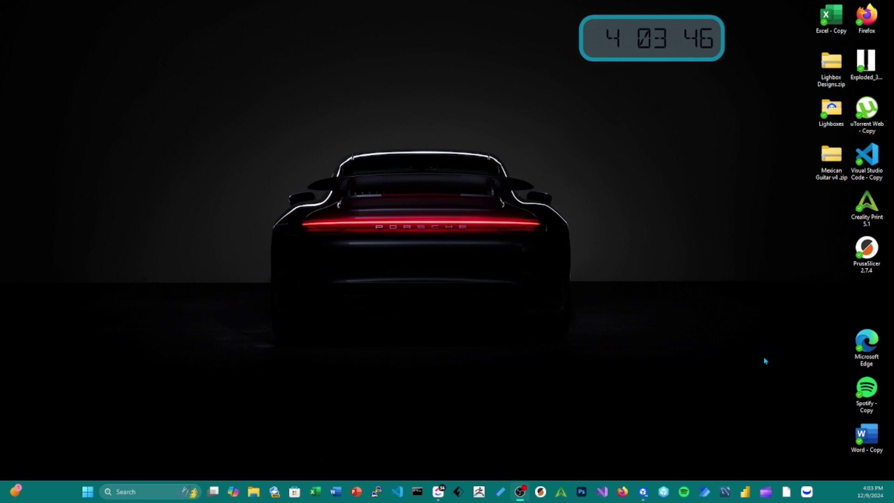
Step: Open google.com in the Firefox browser
{"action": "left_click_drag", "start_coordinate": [620, 426], "coordinate": [731, 451]}
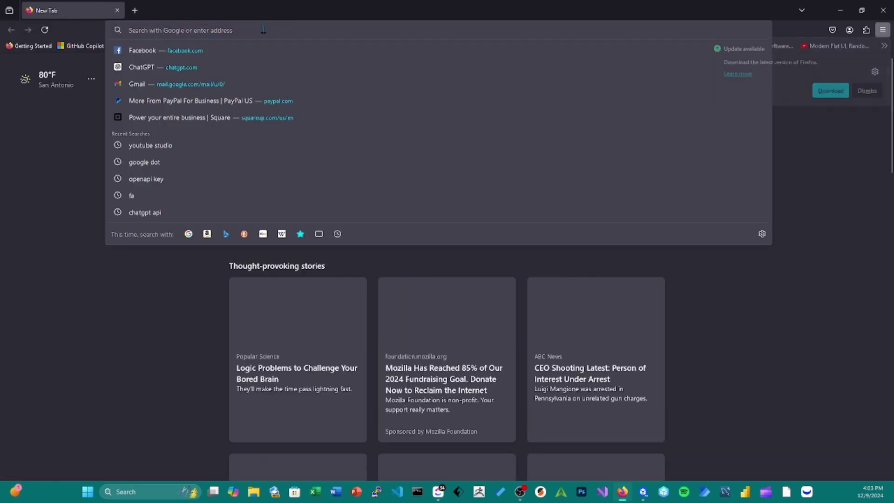
{"action": "type", "text": "google.com/"}
{"action": "key", "text": "Return"}
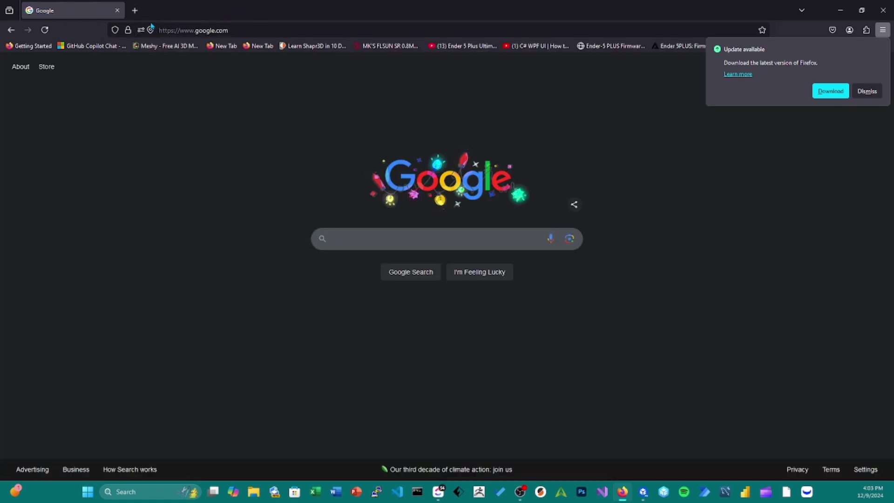
Step: Load tinkercad.com in a new browser tab and create a new 3D design
{"action": "left_click", "coordinate": [135, 11]}
{"action": "type", "text": "tinkercad.com/"}
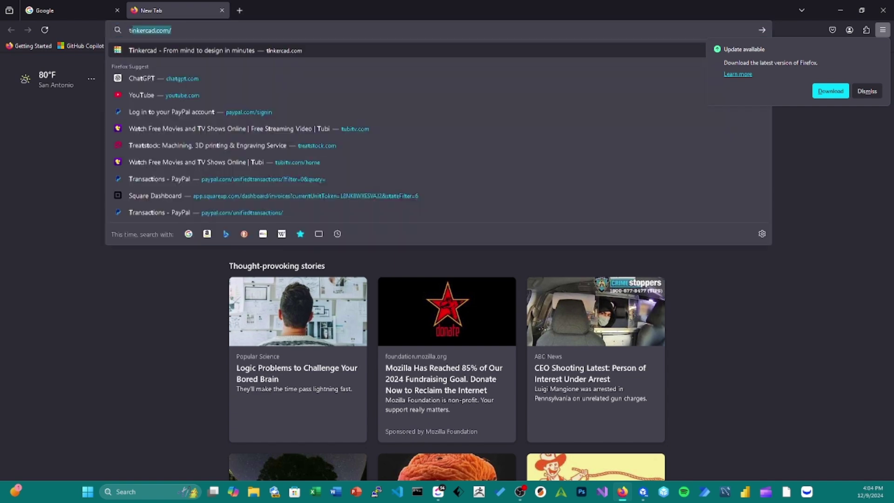
{"action": "key", "text": "Return"}
{"action": "key", "text": "Return"}
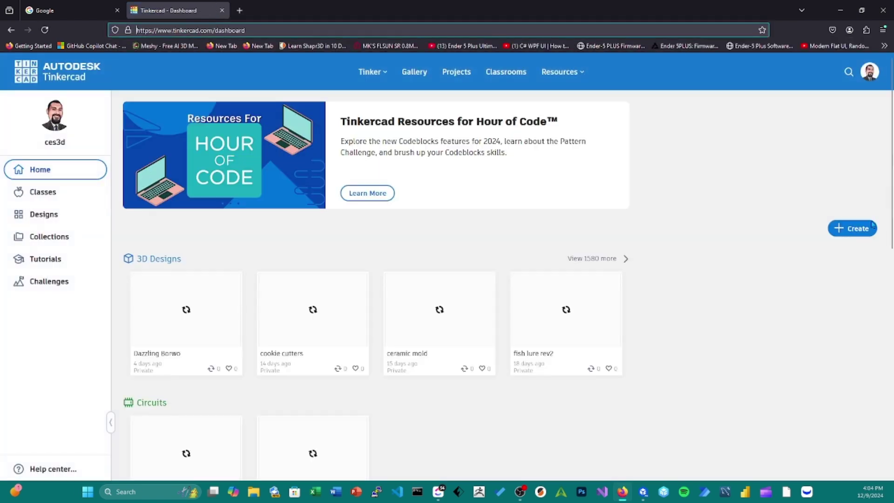
{"action": "left_click", "coordinate": [839, 232]}
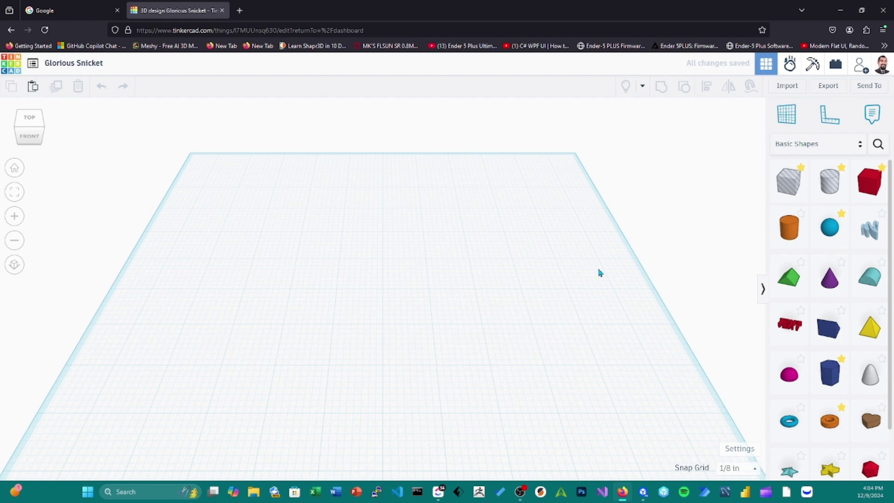
Step: Open google.com in another browser tab and search for "santa svg"
{"action": "left_click", "coordinate": [240, 11]}
{"action": "type", "text": "google.com/"}
{"action": "key", "text": "Return"}
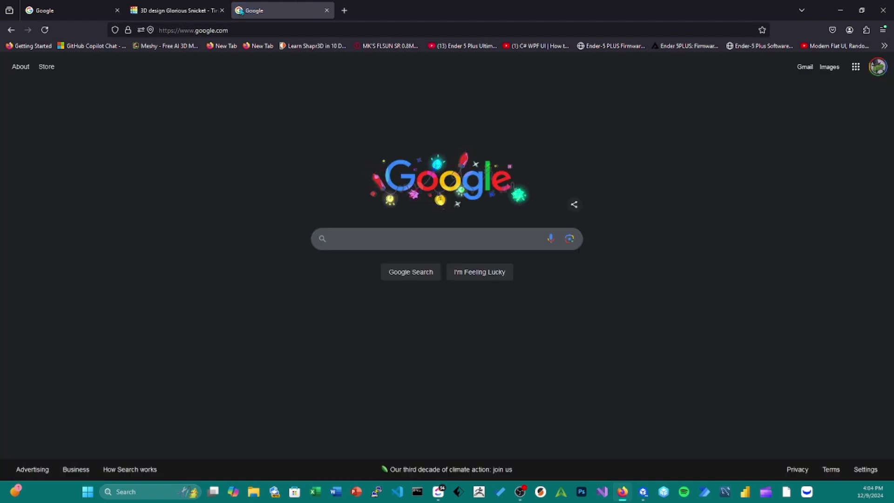
{"action": "type", "text": "santa sv"}
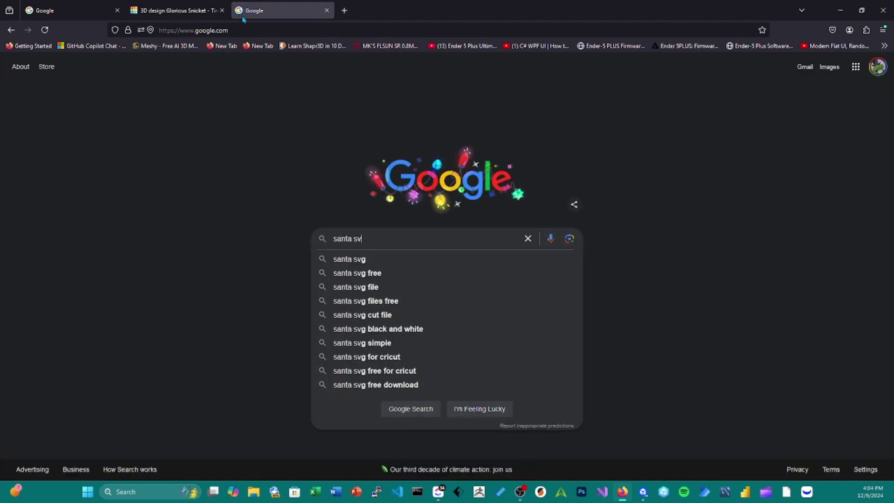
{"action": "type", "text": "g"}
{"action": "key", "text": "Return"}
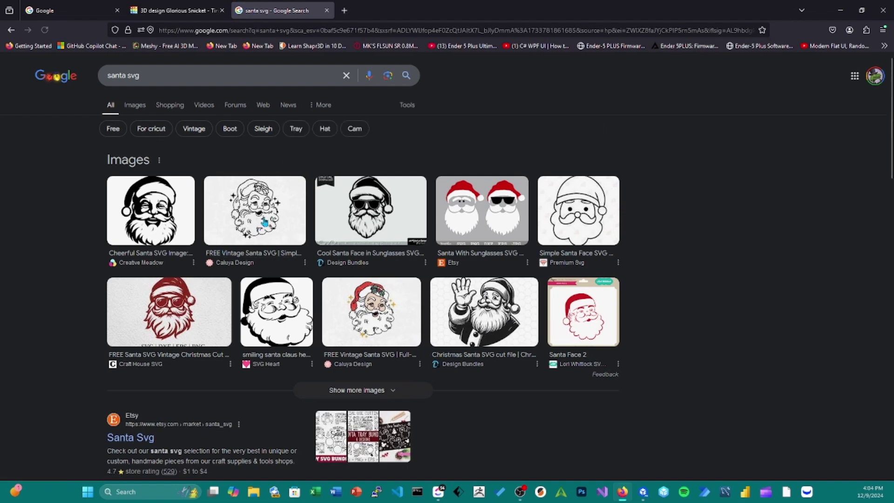
Step: Open the Cheerful Santa image from Creative Meadow in its own tab and capture a screenshot of the Santa artwork
{"action": "left_click", "coordinate": [171, 219]}
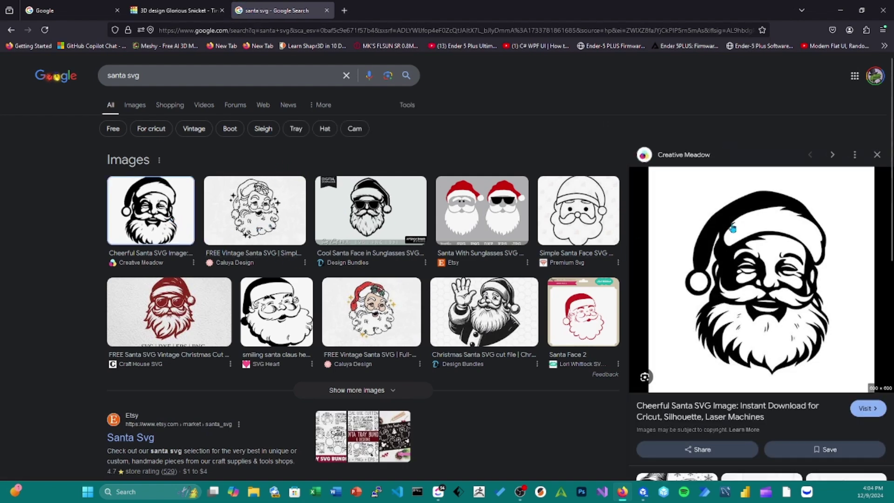
{"action": "left_click", "coordinate": [800, 252]}
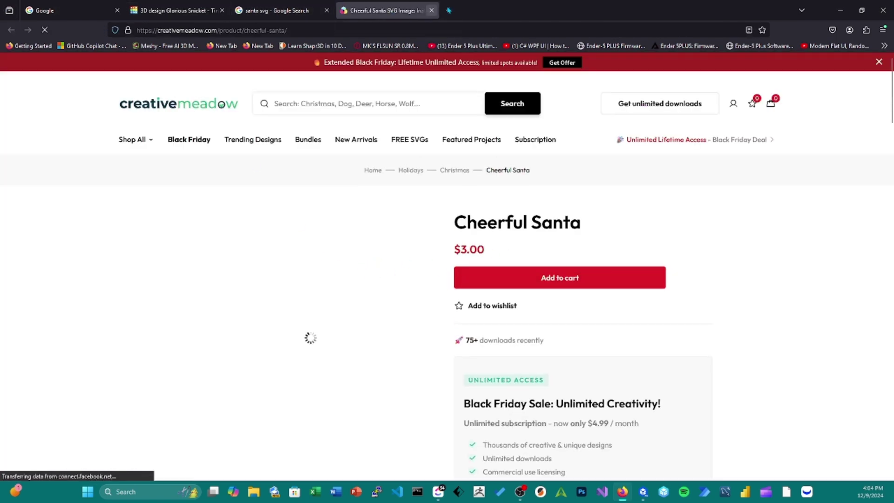
{"action": "left_click", "coordinate": [431, 10]}
{"action": "right_click", "coordinate": [774, 267]}
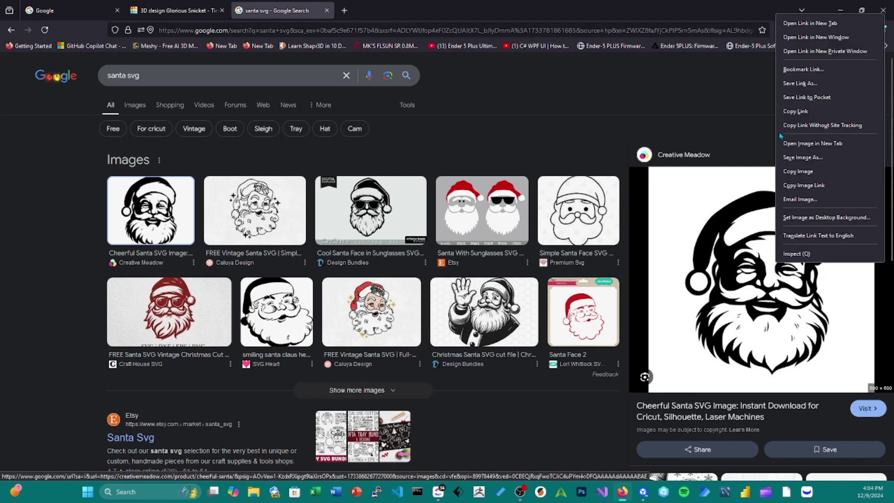
{"action": "left_click", "coordinate": [814, 145]}
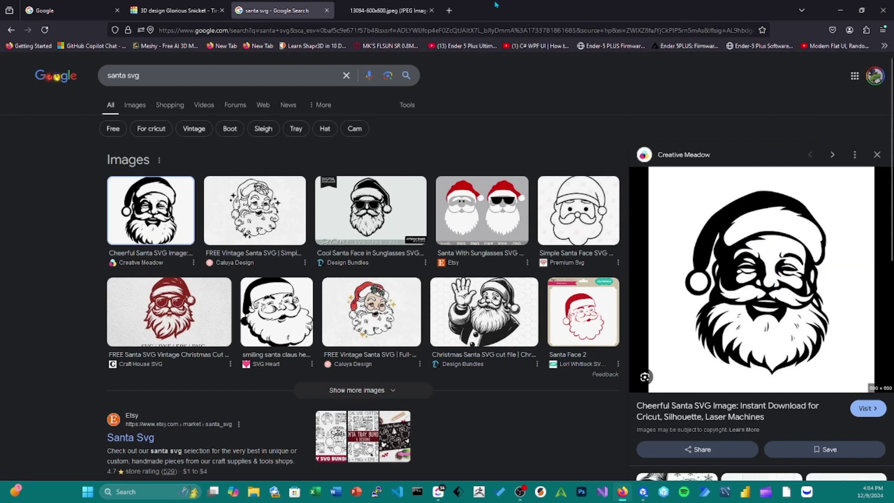
{"action": "left_click", "coordinate": [369, 6]}
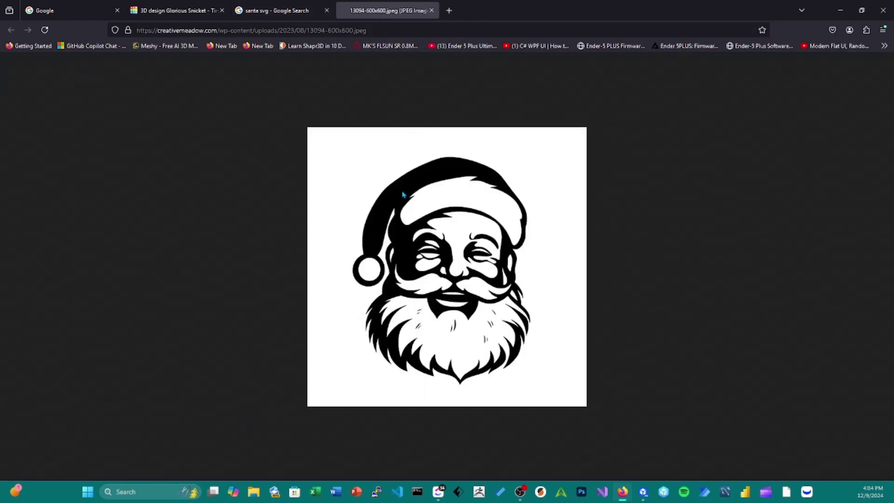
{"action": "key", "text": "super+shift+s"}
{"action": "left_click_drag", "start_coordinate": [319, 135], "coordinate": [577, 406]}
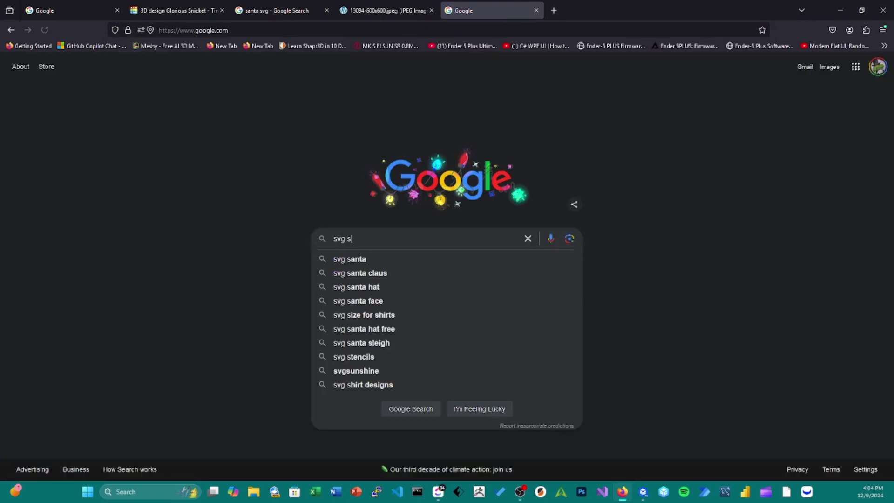
Step: Search Google for "svg converter" in a new tab and open online-convert.com's Online SVG image converter
{"action": "key", "text": "BackSpace"}
{"action": "type", "text": "conv"}
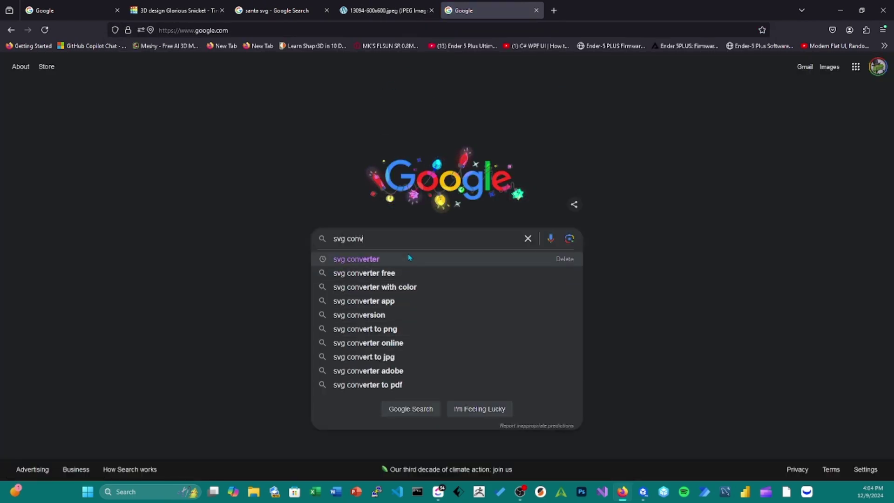
{"action": "left_click", "coordinate": [409, 259]}
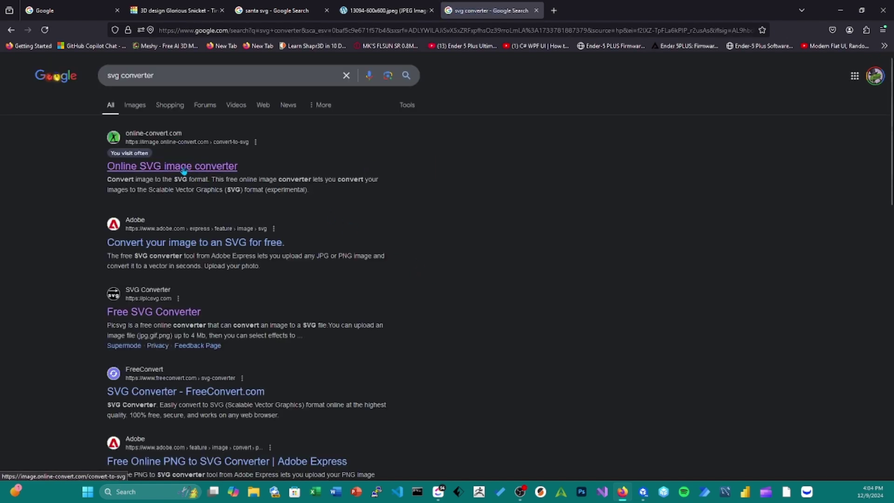
{"action": "left_click", "coordinate": [183, 167]}
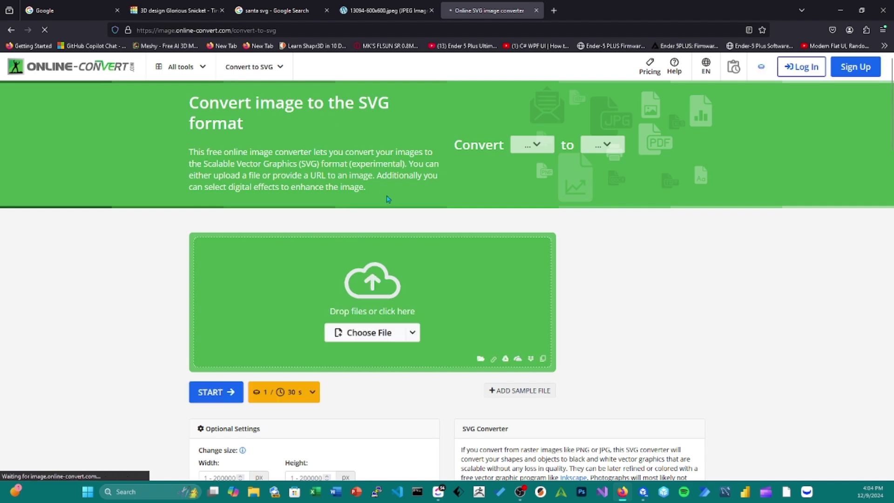
Step: Upload the Santa capture "Screenshot 2024-12-09 160444.png" from the Screenshots folder to the SVG converter
{"action": "scroll", "coordinate": [442, 249], "scroll_direction": "down", "scroll_amount": 2}
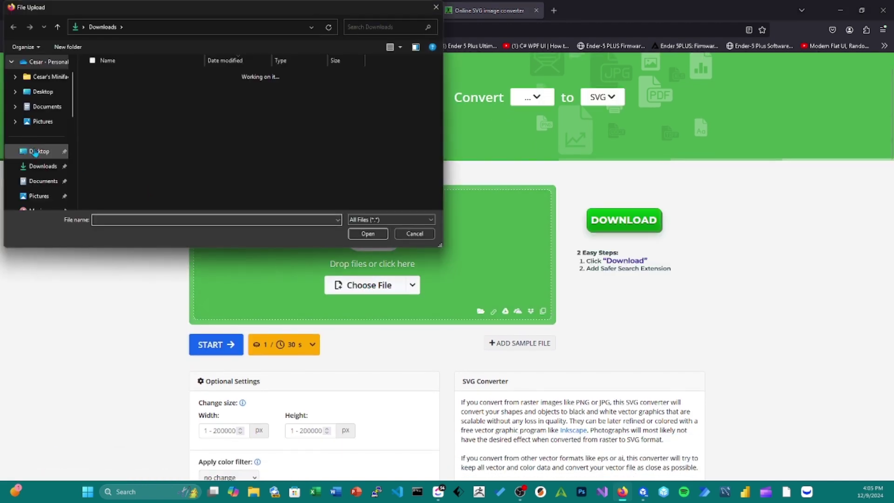
{"action": "left_click", "coordinate": [40, 167]}
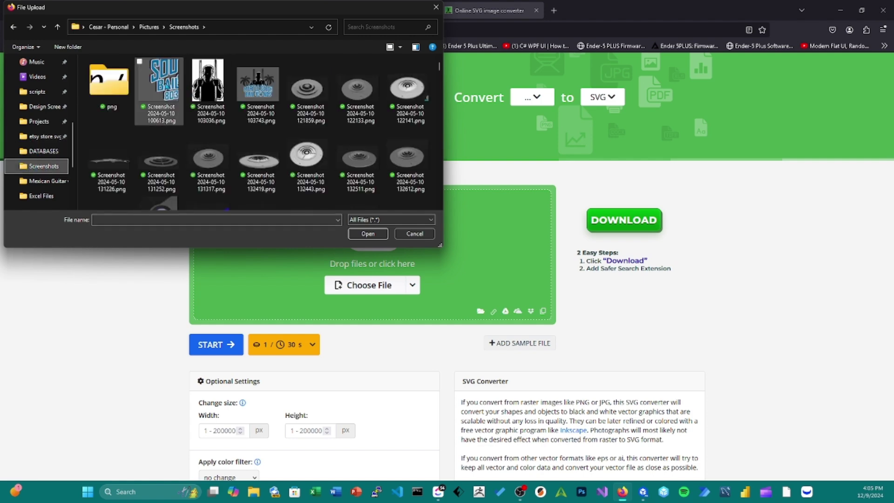
{"action": "double_click", "coordinate": [164, 81]}
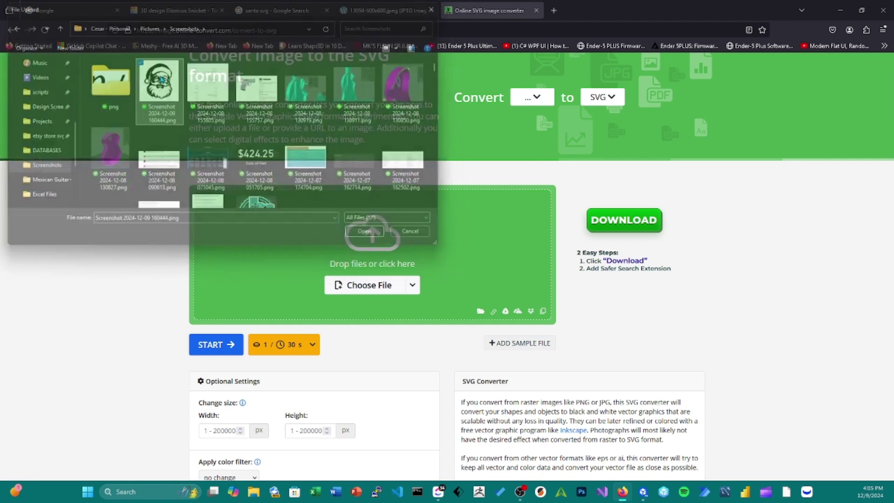
Step: Convert the uploaded Santa screenshot to SVG with the default settings and download the converted file
{"action": "scroll", "coordinate": [261, 283], "scroll_direction": "down", "scroll_amount": 10}
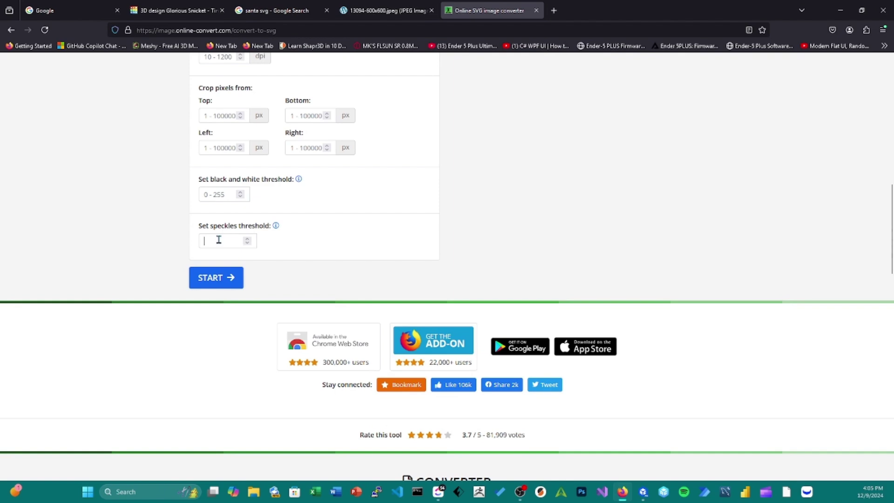
{"action": "left_click", "coordinate": [208, 286]}
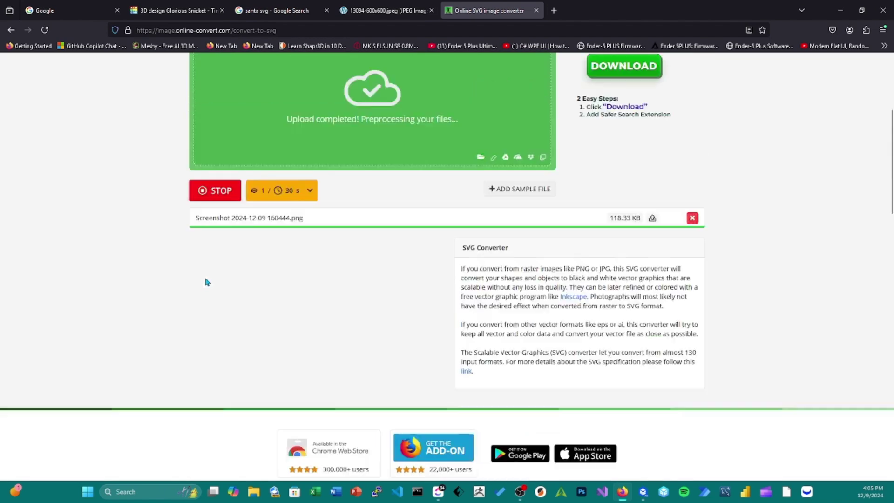
{"action": "scroll", "coordinate": [329, 269], "scroll_direction": "down", "scroll_amount": 2}
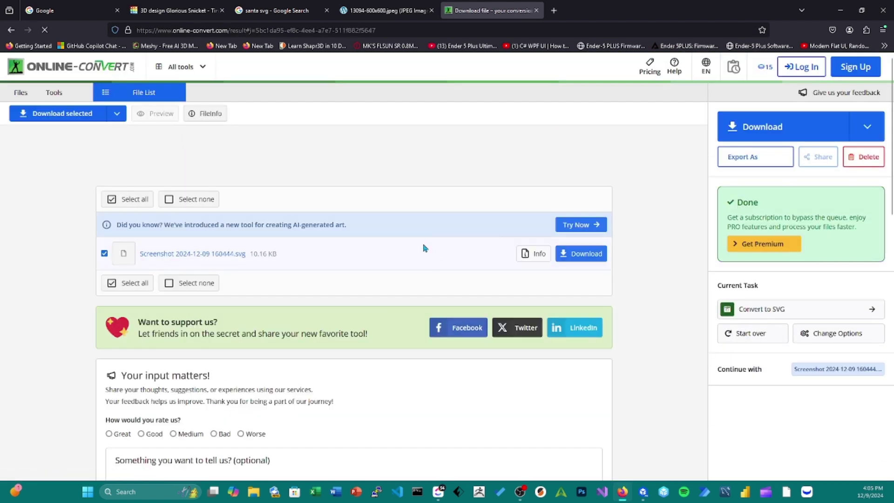
{"action": "scroll", "coordinate": [414, 233], "scroll_direction": "down", "scroll_amount": 1}
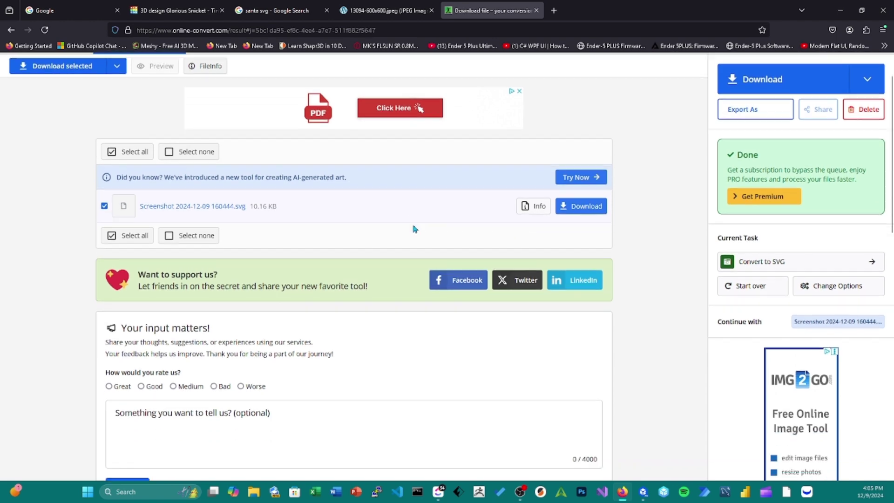
{"action": "left_click", "coordinate": [580, 208]}
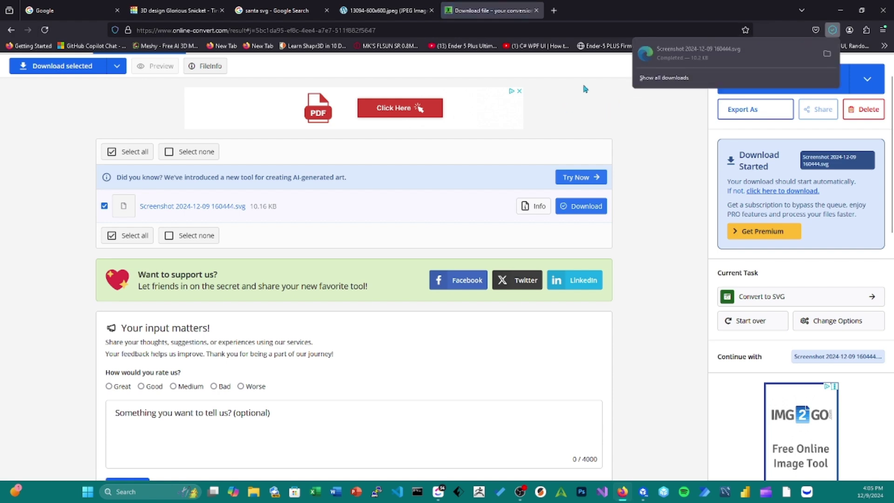
{"action": "left_click", "coordinate": [387, 10]}
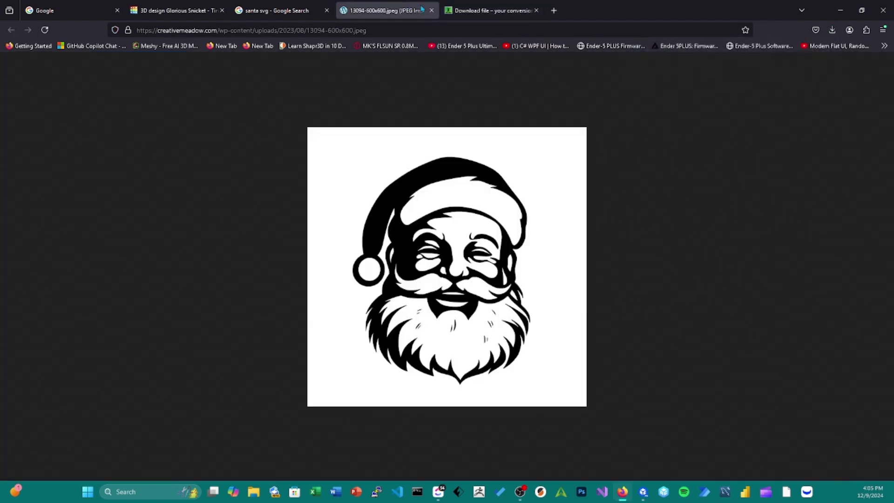
{"action": "mouse_move", "coordinate": [270, 10]}
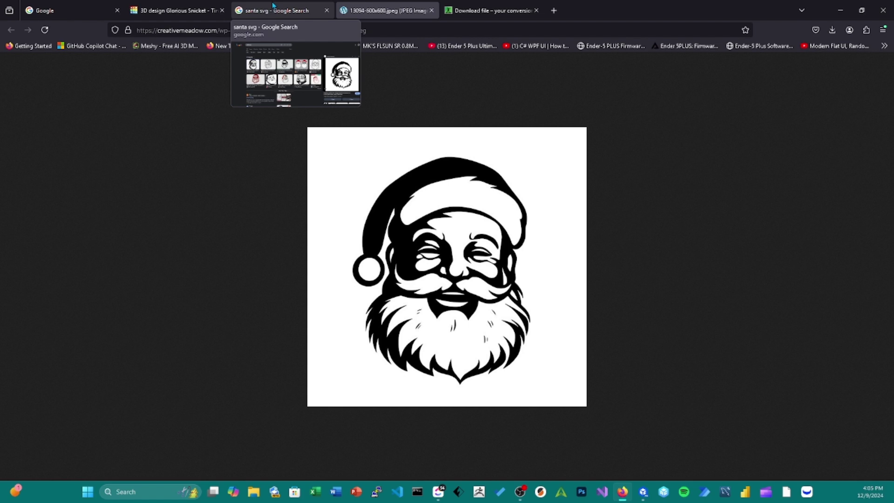
{"action": "left_click", "coordinate": [306, 7]}
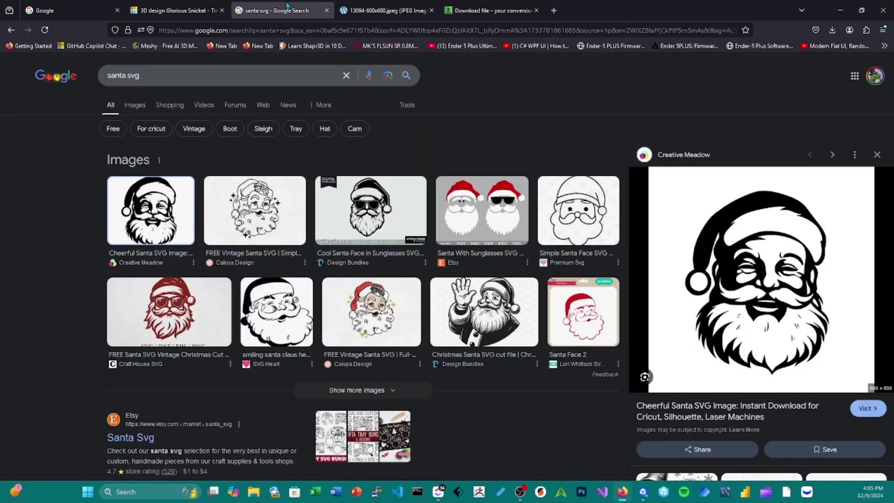
Step: Return to the Tinkercad design and choose "Screenshot 2024-12-09 160444.svg" from the Downloads folder as the shape file for import
{"action": "left_click", "coordinate": [188, 14]}
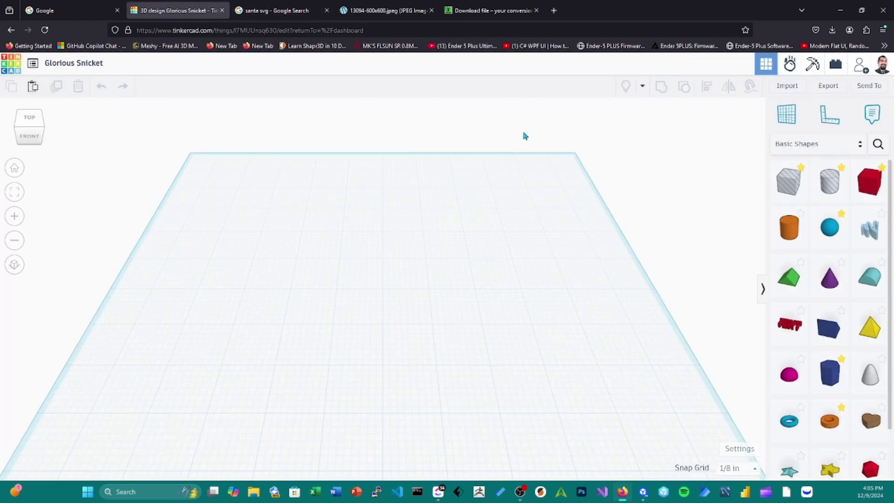
{"action": "left_click", "coordinate": [788, 87]}
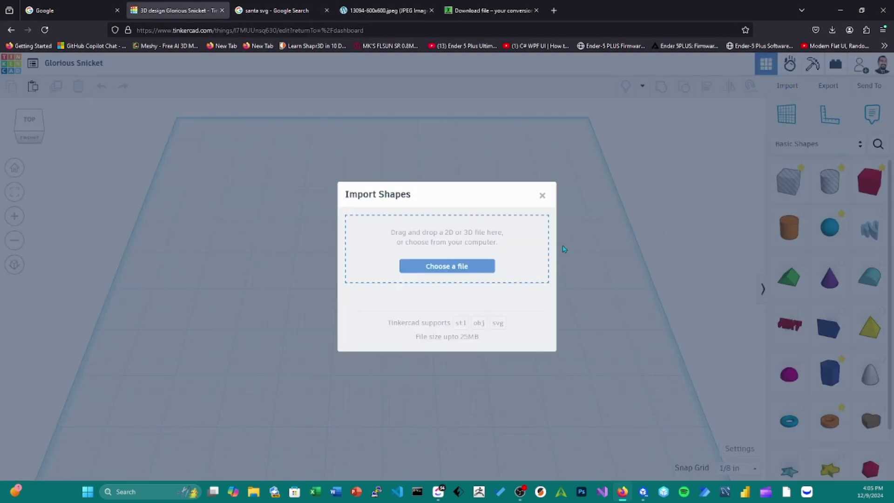
{"action": "left_click", "coordinate": [448, 266]}
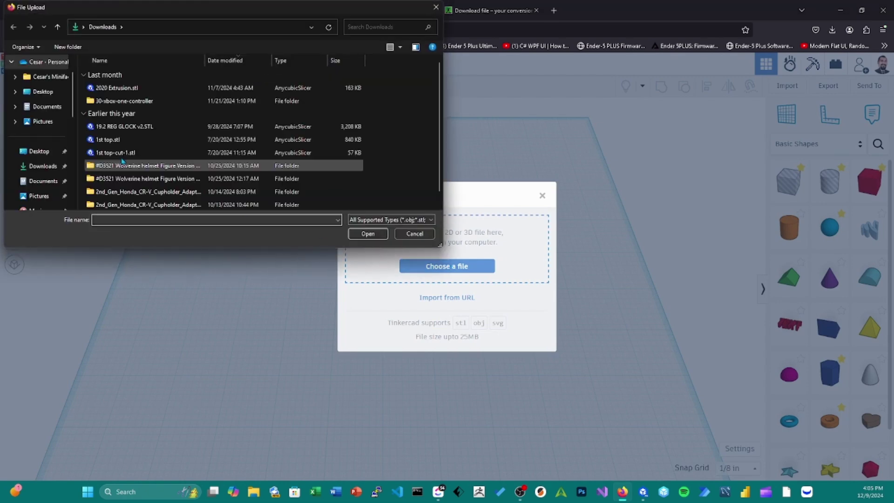
{"action": "left_click", "coordinate": [43, 166]}
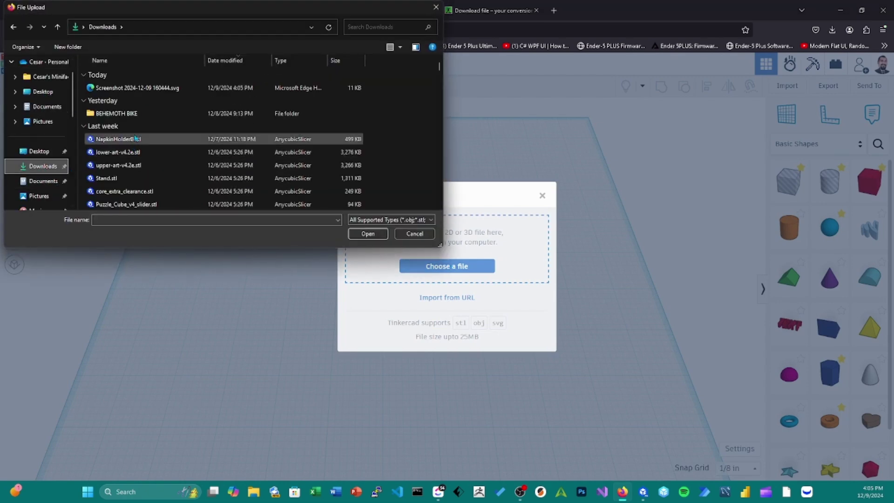
{"action": "left_click", "coordinate": [122, 88]}
{"action": "left_click", "coordinate": [367, 234]}
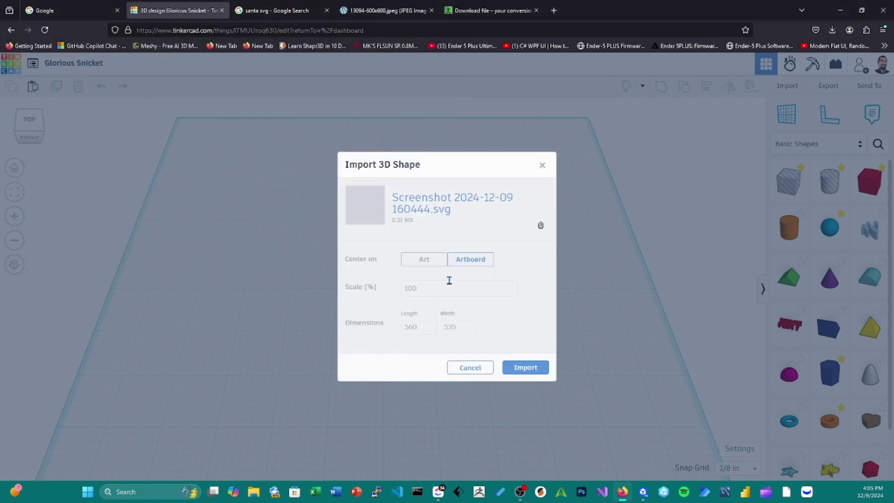
Step: Import the Santa SVG centred on Art at 100% scale
{"action": "left_click", "coordinate": [421, 259]}
{"action": "left_click", "coordinate": [426, 286]}
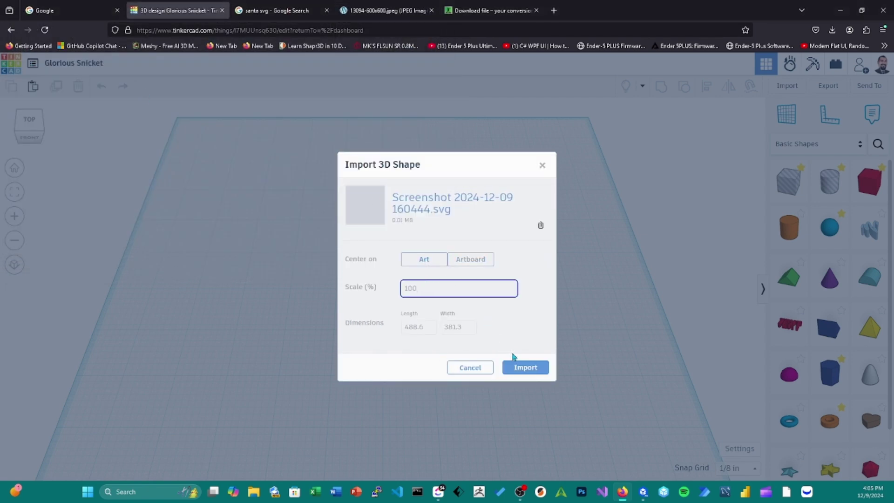
{"action": "left_click", "coordinate": [519, 368]}
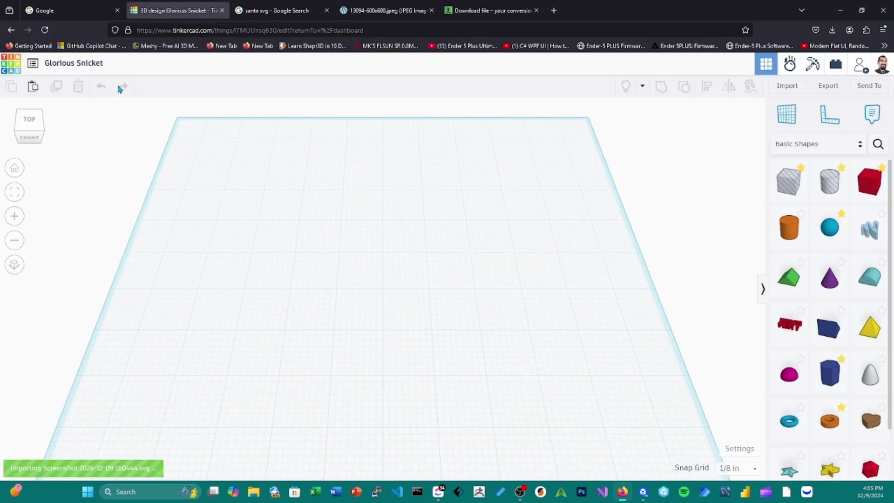
Step: Rename the design to "santa"
{"action": "left_click", "coordinate": [82, 63]}
{"action": "type", "text": "snt"}
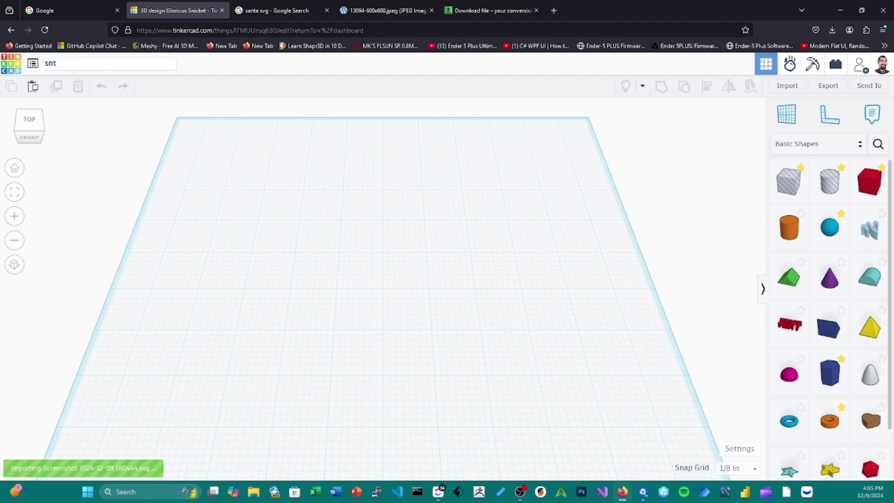
{"action": "type", "text": "a"}
{"action": "key", "text": "Return"}
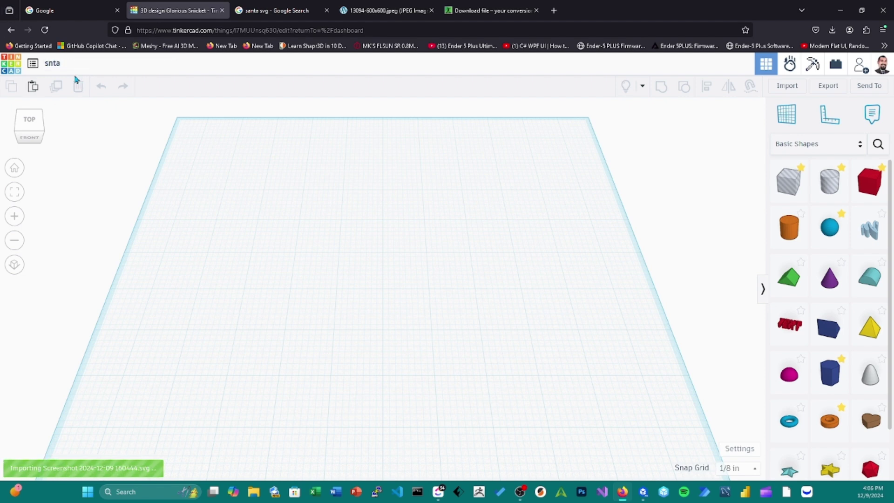
{"action": "left_click", "coordinate": [54, 64]}
{"action": "type", "text": "sa"}
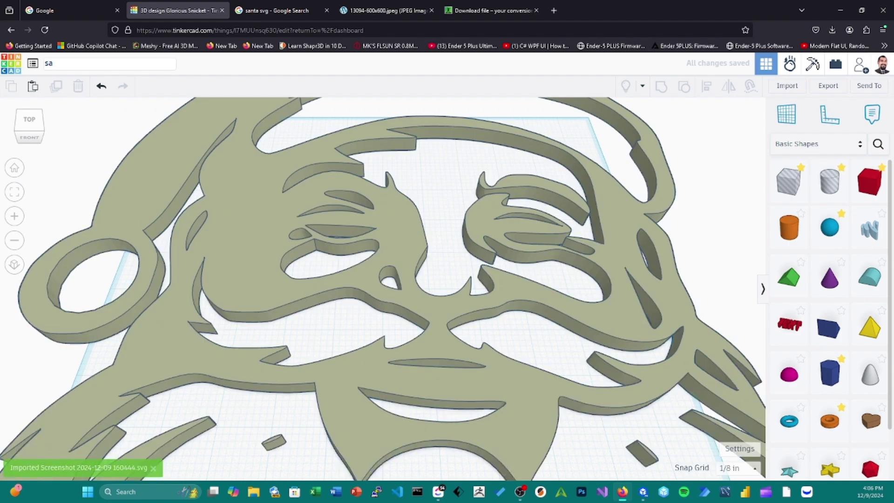
Step: Scale the imported Santa down to about 7.5 by 8.9 in and move it fully onto the workplane
{"action": "scroll", "coordinate": [487, 247], "scroll_direction": "down", "scroll_amount": 6}
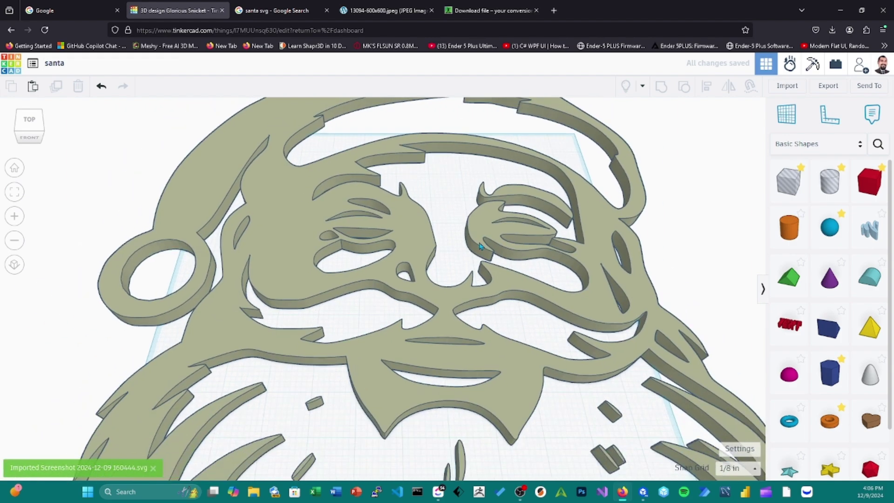
{"action": "scroll", "coordinate": [488, 272], "scroll_direction": "down", "scroll_amount": 2}
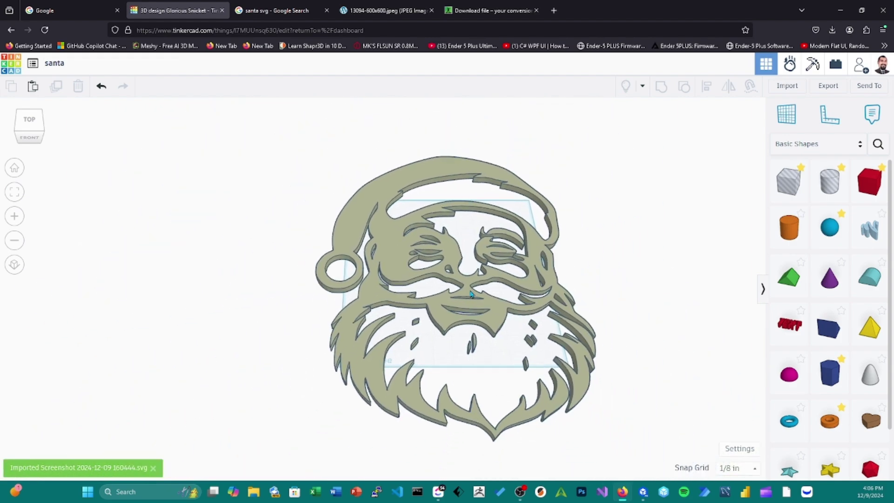
{"action": "right_click_drag", "start_coordinate": [594, 234], "coordinate": [605, 270]}
{"action": "middle_click_drag", "start_coordinate": [605, 270], "coordinate": [552, 275]}
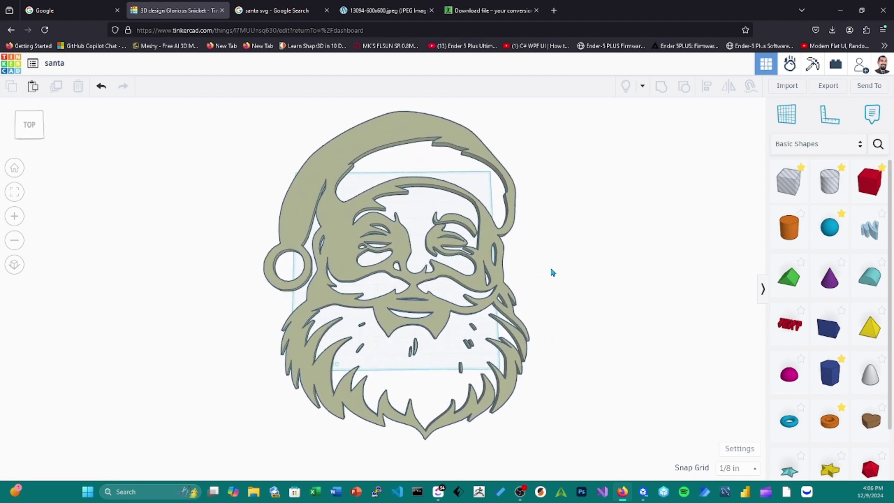
{"action": "left_click", "coordinate": [339, 233]}
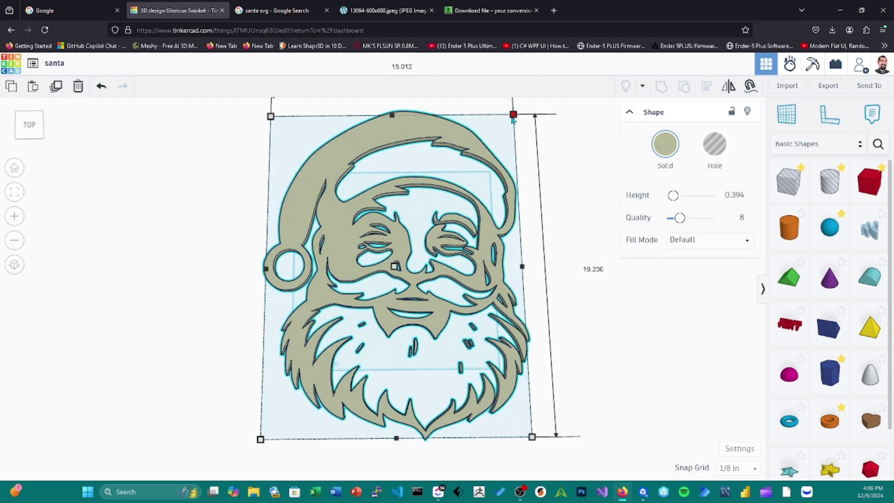
{"action": "left_click_drag", "start_coordinate": [513, 119], "coordinate": [395, 281]}
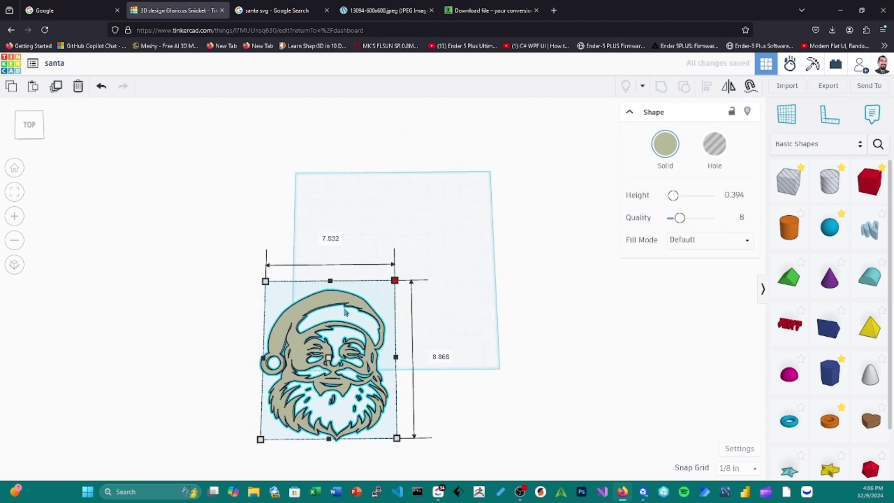
{"action": "left_click_drag", "start_coordinate": [349, 380], "coordinate": [395, 252]}
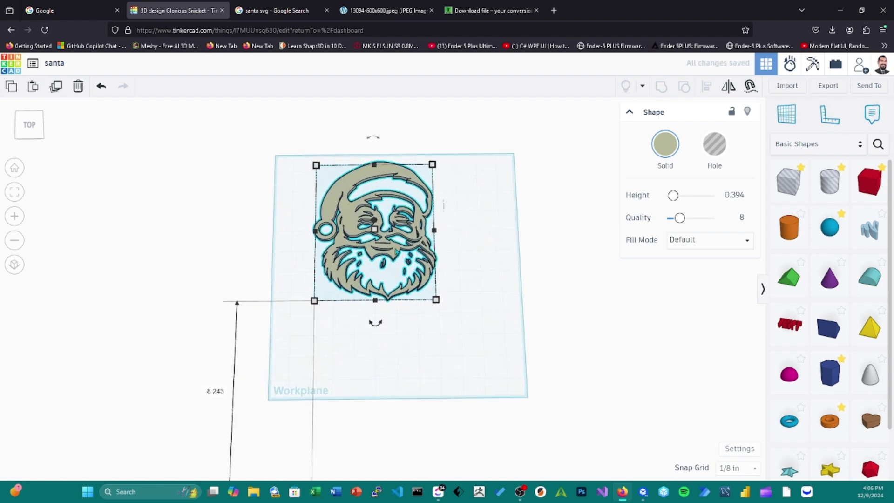
Step: Change the Santa shape's solid colour to the black preset
{"action": "scroll", "coordinate": [395, 252], "scroll_direction": "up", "scroll_amount": 5}
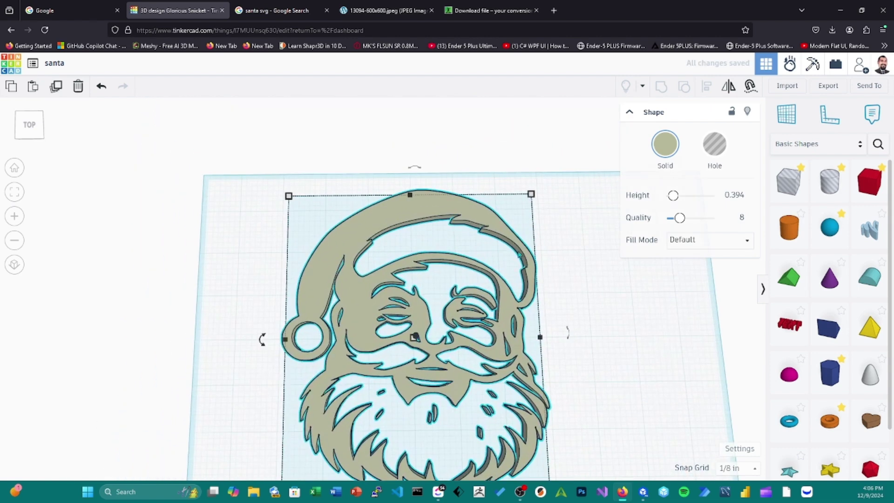
{"action": "left_click", "coordinate": [665, 143]}
{"action": "left_click", "coordinate": [624, 196]}
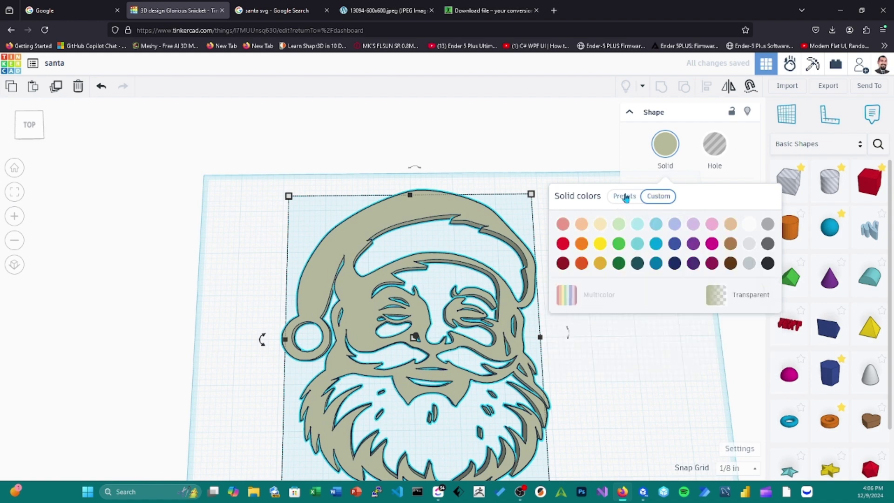
{"action": "left_click", "coordinate": [767, 263]}
Step: Duplicate the black Santa and place the copy beside the original on the workplane
{"action": "middle_click_drag", "start_coordinate": [609, 357], "coordinate": [515, 268]}
{"action": "scroll", "coordinate": [516, 269], "scroll_direction": "down", "scroll_amount": 3}
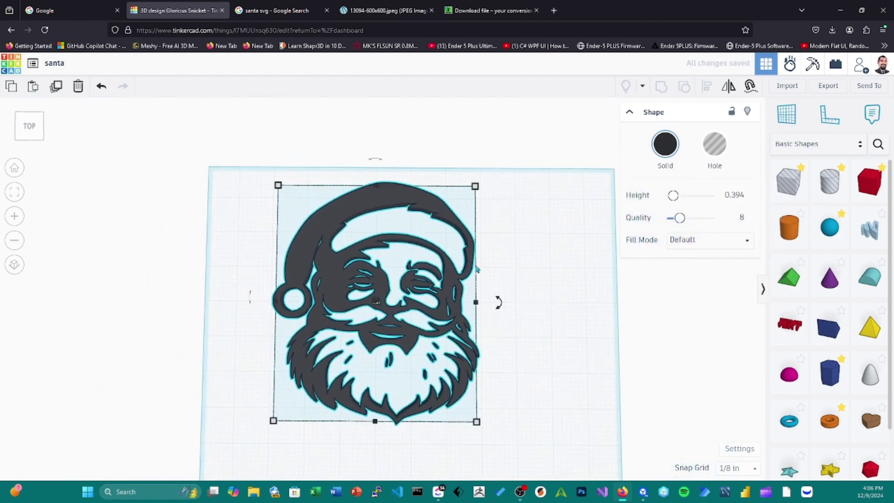
{"action": "left_click_drag", "start_coordinate": [335, 278], "coordinate": [465, 271]}
{"action": "scroll", "coordinate": [569, 277], "scroll_direction": "up", "scroll_amount": 1}
{"action": "middle_click_drag", "start_coordinate": [571, 276], "coordinate": [456, 263]}
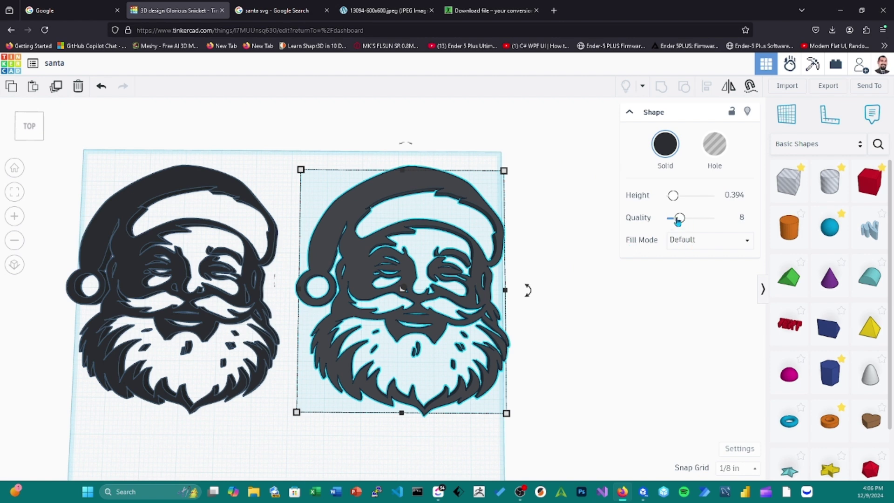
Step: Set the Santa copy's quality to 24 and its fill mode to Silhouette
{"action": "left_click_drag", "start_coordinate": [680, 222], "coordinate": [764, 216]}
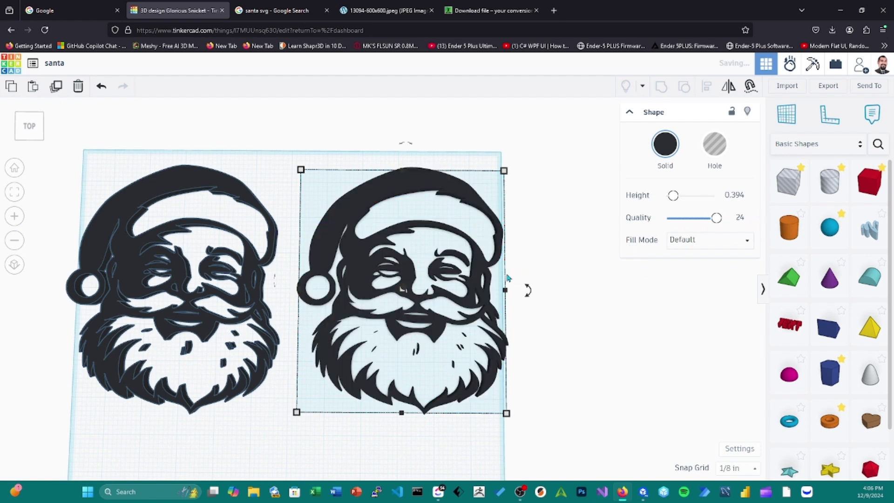
{"action": "scroll", "coordinate": [451, 396], "scroll_direction": "up", "scroll_amount": 2}
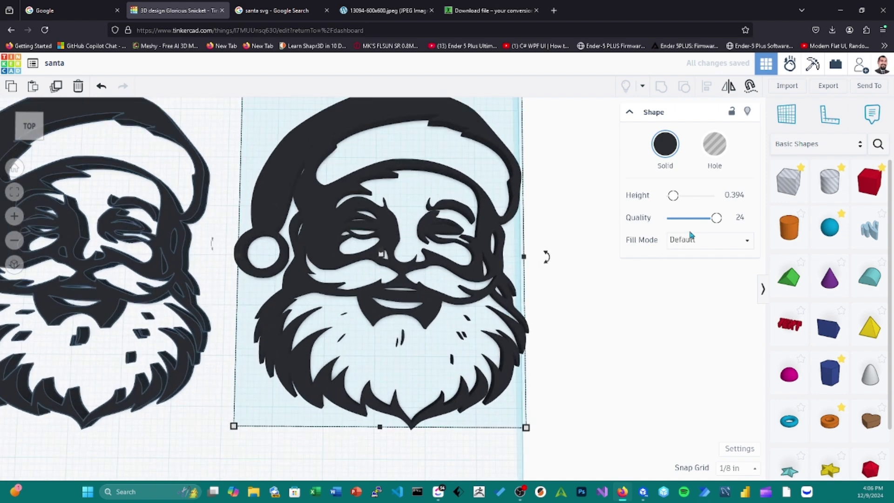
{"action": "left_click", "coordinate": [689, 247]}
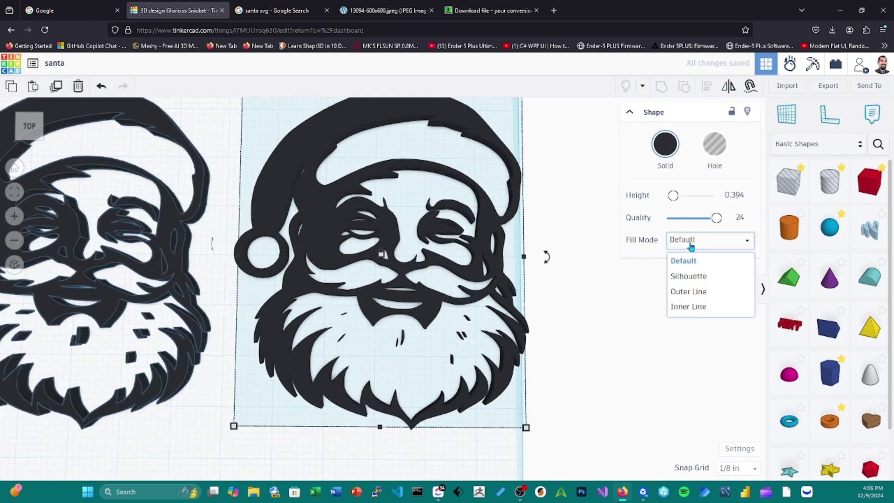
{"action": "left_click", "coordinate": [681, 278]}
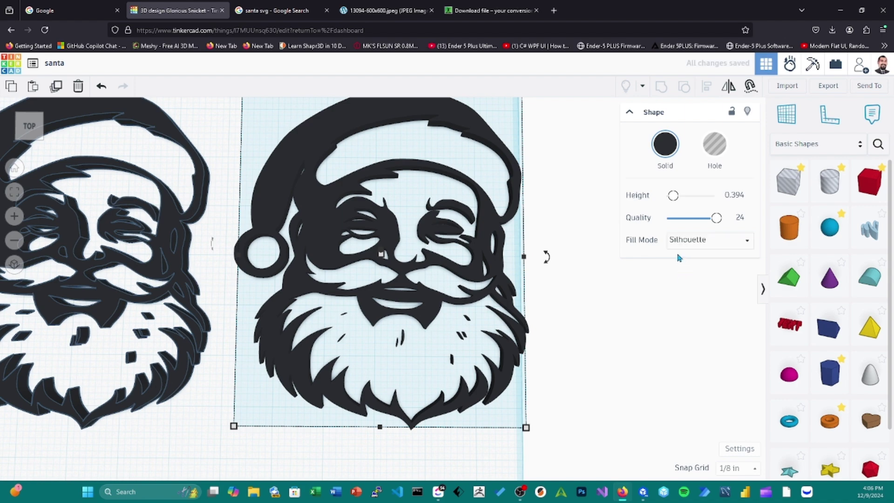
{"action": "scroll", "coordinate": [643, 279], "scroll_direction": "down", "scroll_amount": 4}
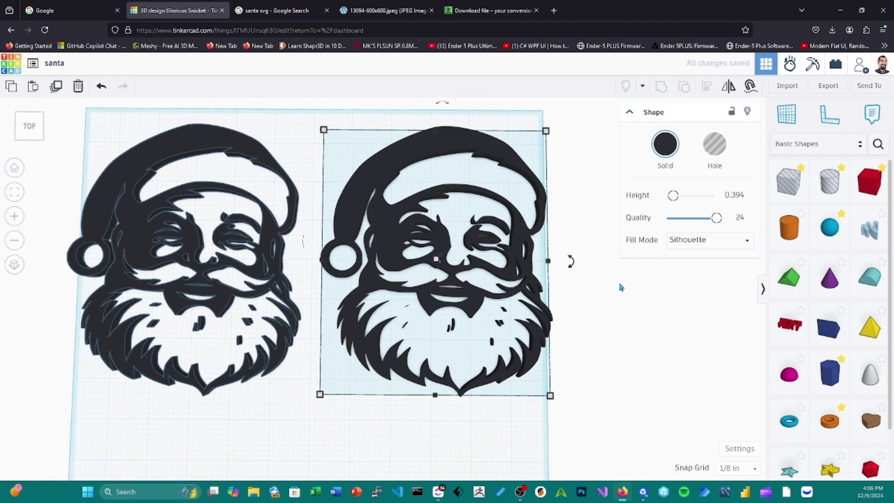
{"action": "middle_click_drag", "start_coordinate": [531, 314], "coordinate": [631, 299]}
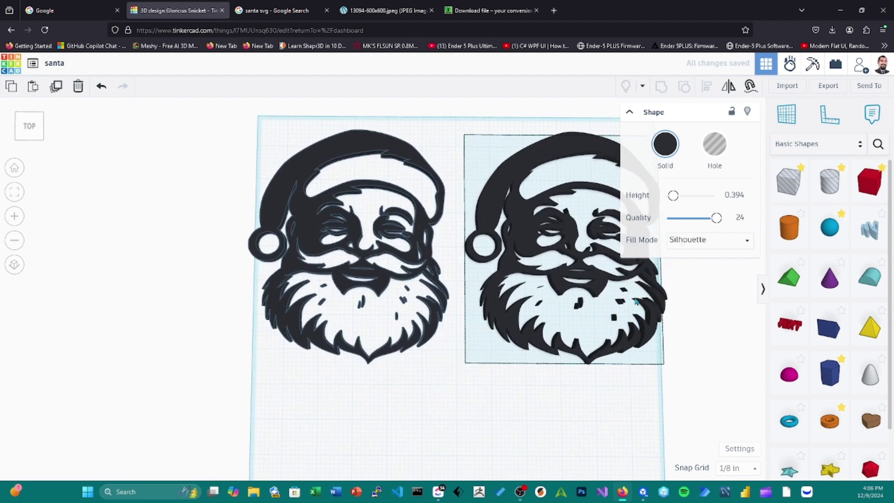
{"action": "left_click", "coordinate": [451, 346]}
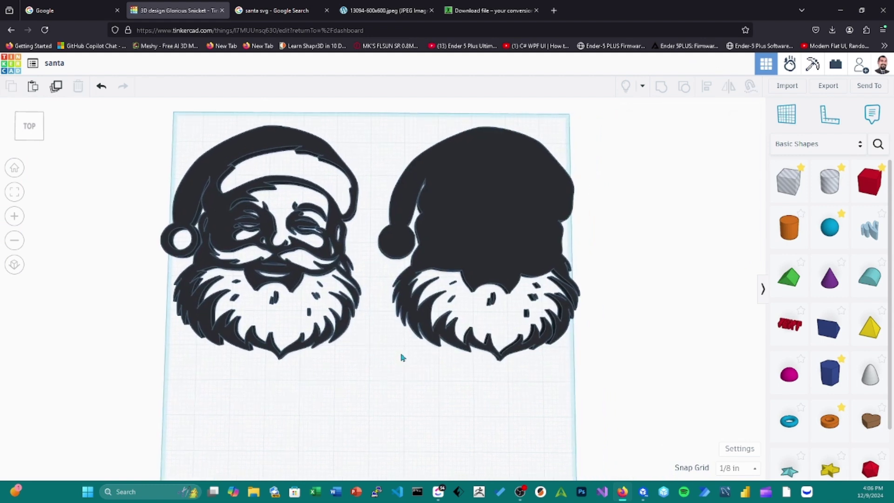
{"action": "left_click", "coordinate": [500, 208]}
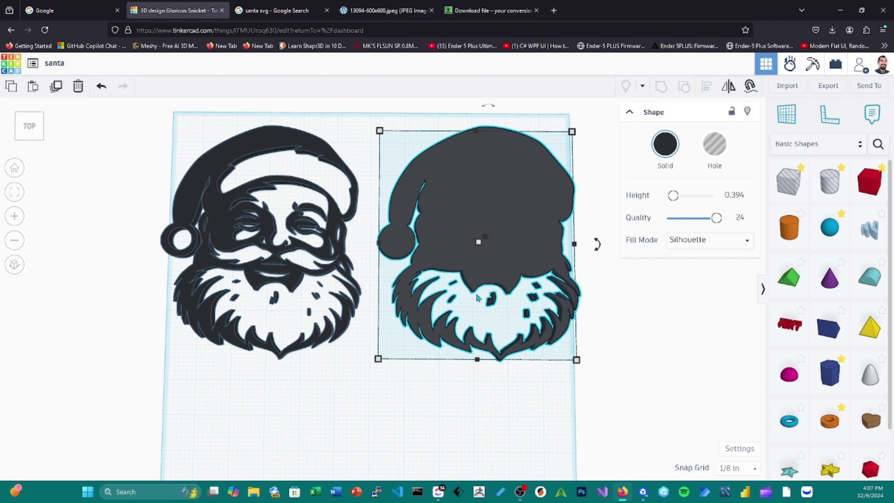
Step: Try the Outer Line fill mode on the Santa copy with Sharp corners and a line width of 0.634
{"action": "right_click_drag", "start_coordinate": [545, 329], "coordinate": [546, 309]}
{"action": "right_click_drag", "start_coordinate": [641, 298], "coordinate": [637, 316]}
{"action": "left_click", "coordinate": [637, 316]}
{"action": "left_click", "coordinate": [527, 244]}
{"action": "right_click_drag", "start_coordinate": [619, 275], "coordinate": [620, 265]}
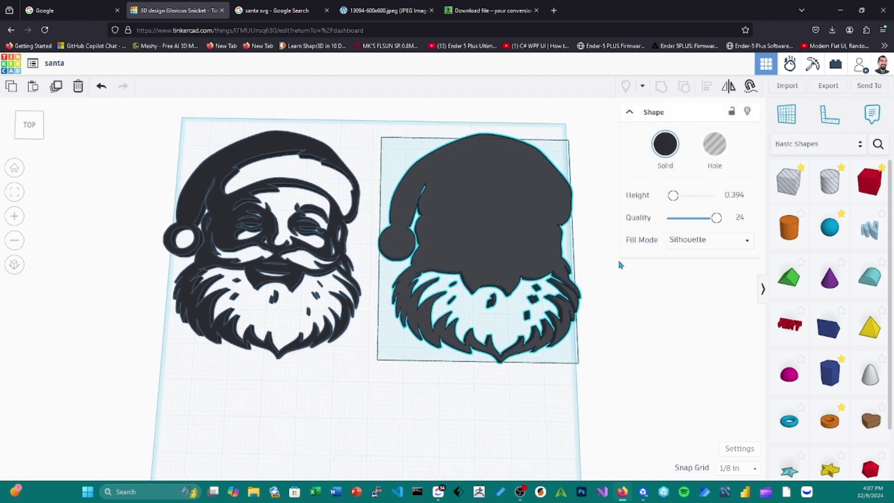
{"action": "left_click", "coordinate": [692, 240]}
{"action": "left_click", "coordinate": [694, 292]}
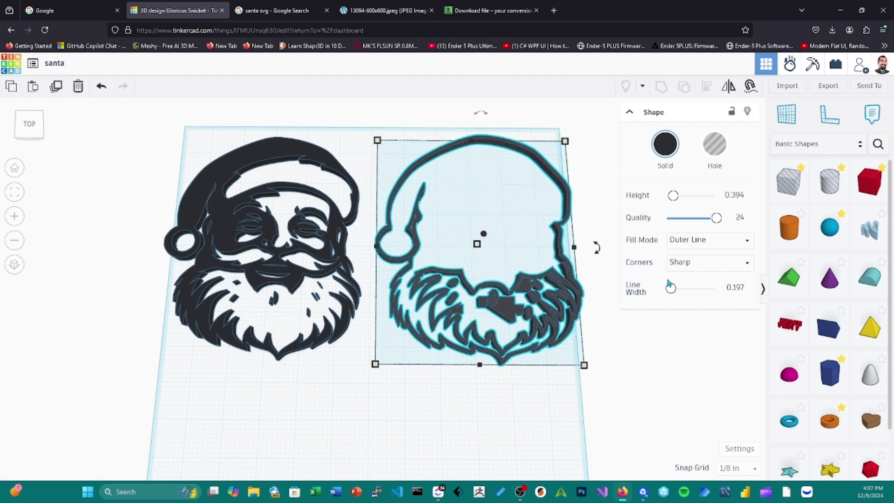
{"action": "left_click_drag", "start_coordinate": [669, 291], "coordinate": [674, 293]}
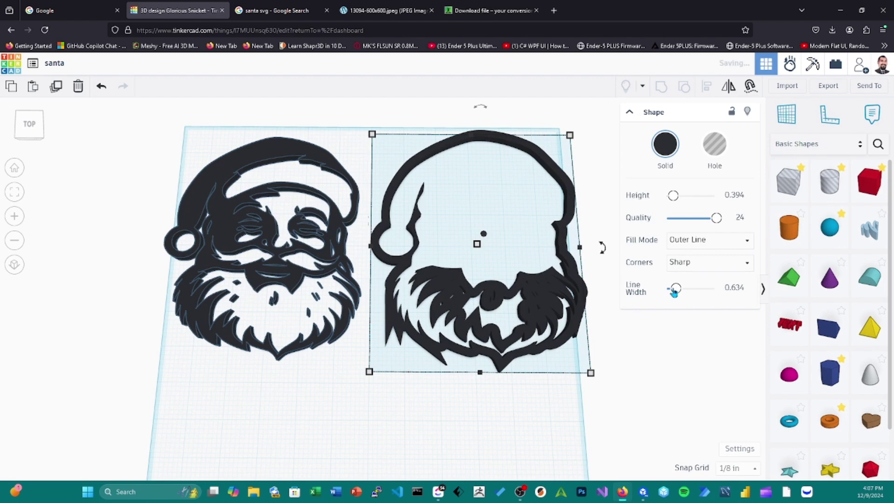
{"action": "left_click", "coordinate": [680, 263]}
{"action": "left_click", "coordinate": [682, 274]}
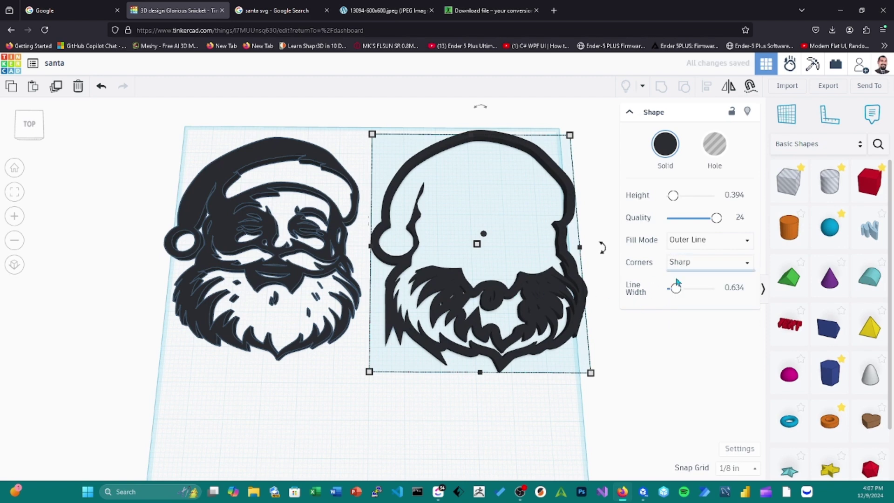
Step: Try the Inner Line fill mode on the Santa copy with the quality at 24
{"action": "left_click", "coordinate": [683, 240]}
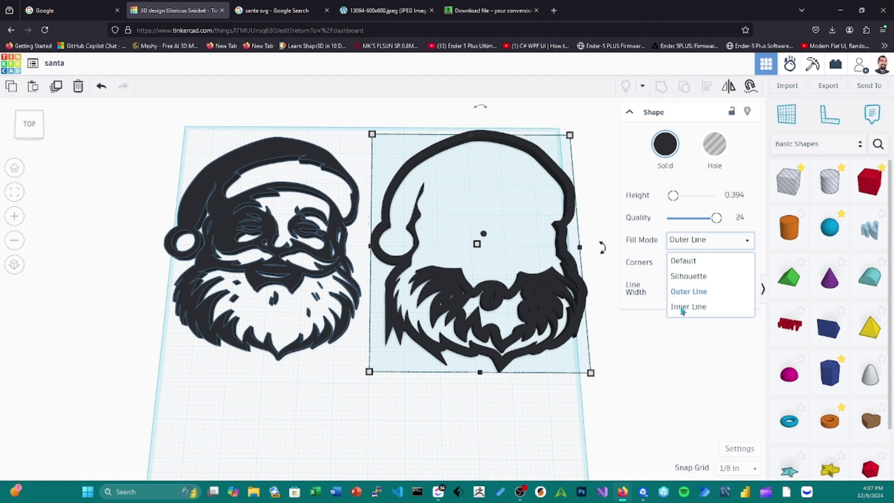
{"action": "left_click", "coordinate": [683, 308]}
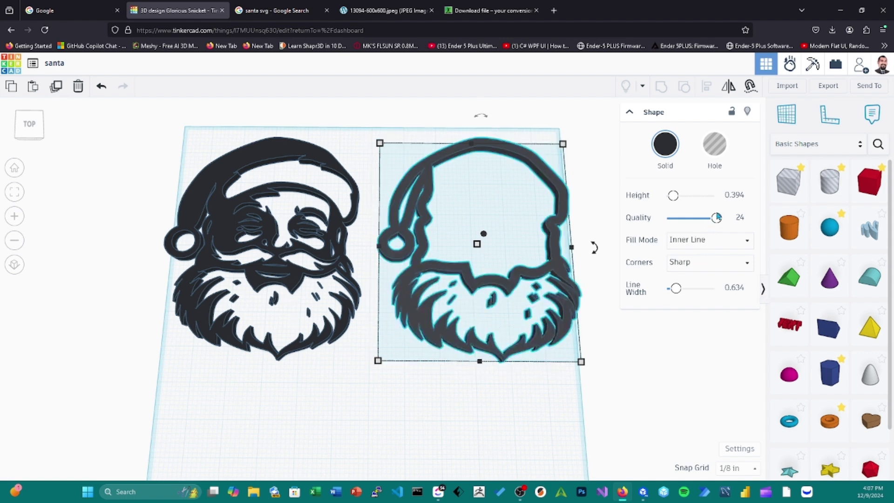
{"action": "mouse_move", "coordinate": [716, 223]}
{"action": "left_mouse_down"}
{"action": "mouse_move", "coordinate": [686, 225]}
{"action": "mouse_move", "coordinate": [720, 222]}
{"action": "left_mouse_up"}
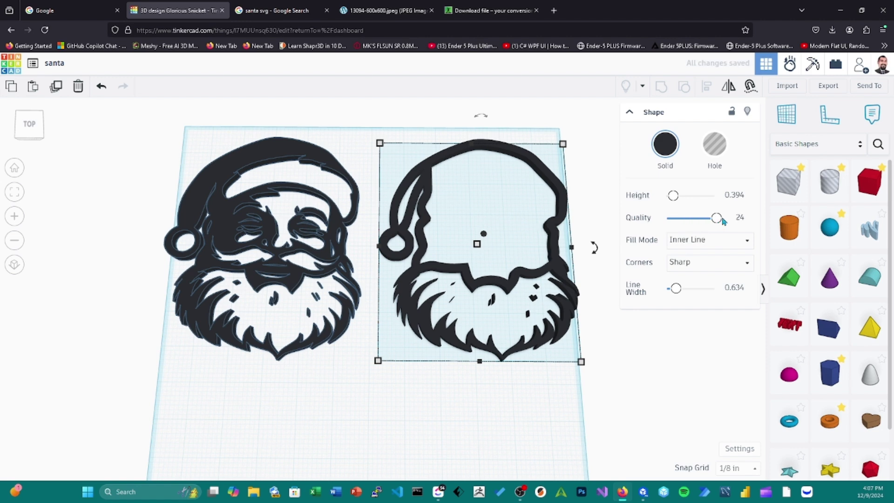
Step: Switch the Santa copy's fill mode to Default and back to Silhouette
{"action": "left_click", "coordinate": [683, 241]}
{"action": "left_click", "coordinate": [681, 259]}
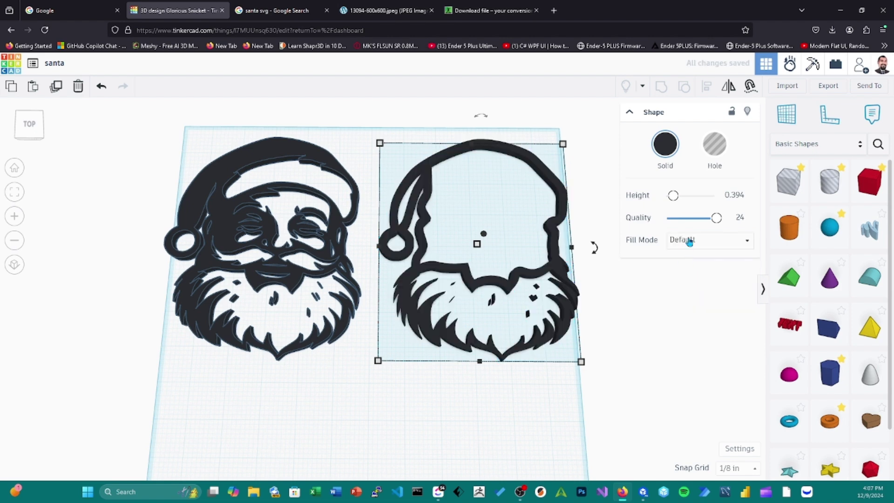
{"action": "left_click", "coordinate": [689, 242]}
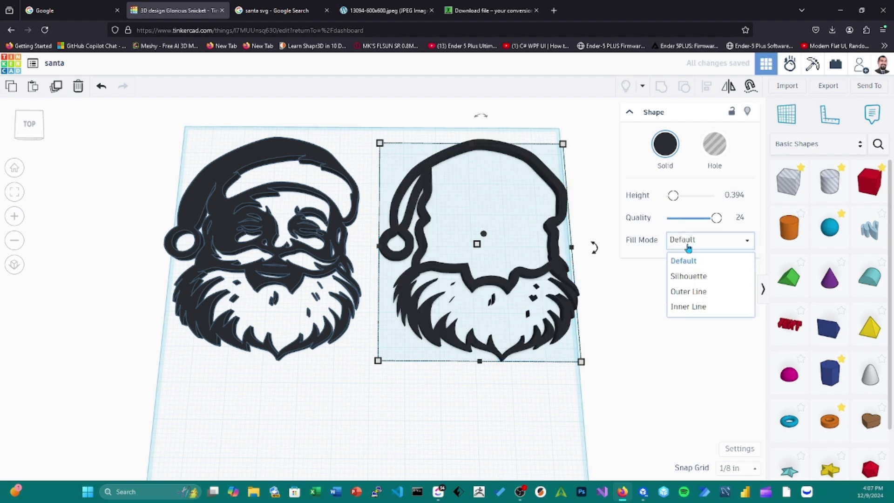
{"action": "left_click", "coordinate": [684, 276]}
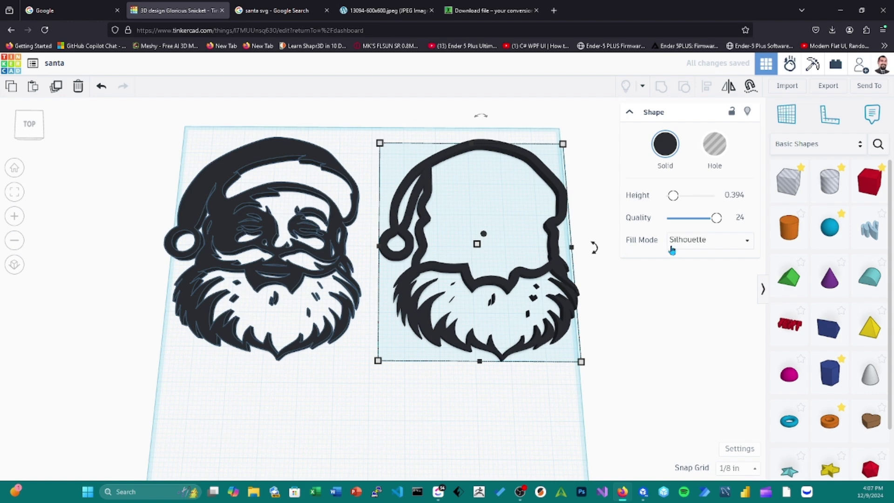
{"action": "scroll", "coordinate": [665, 314], "scroll_direction": "up", "scroll_amount": 2}
{"action": "left_click", "coordinate": [655, 325]}
{"action": "right_click_drag", "start_coordinate": [656, 325], "coordinate": [605, 317]}
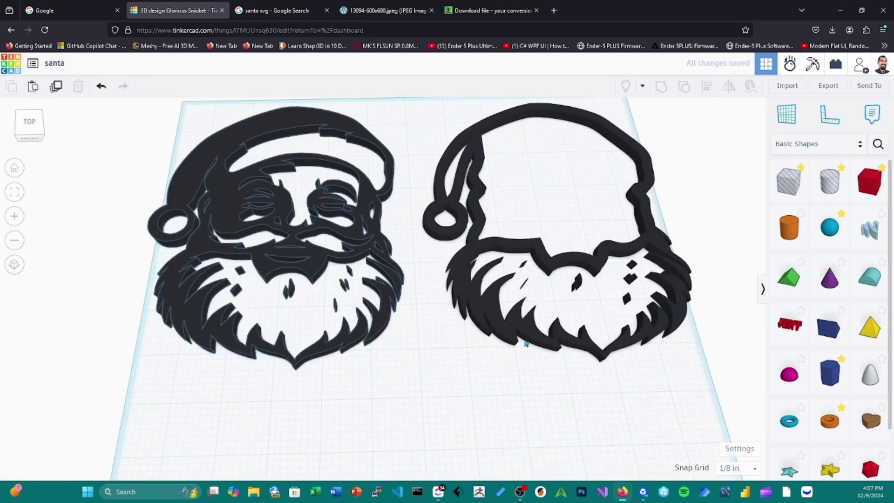
{"action": "middle_click_drag", "start_coordinate": [525, 343], "coordinate": [453, 345]}
{"action": "left_click", "coordinate": [371, 342]}
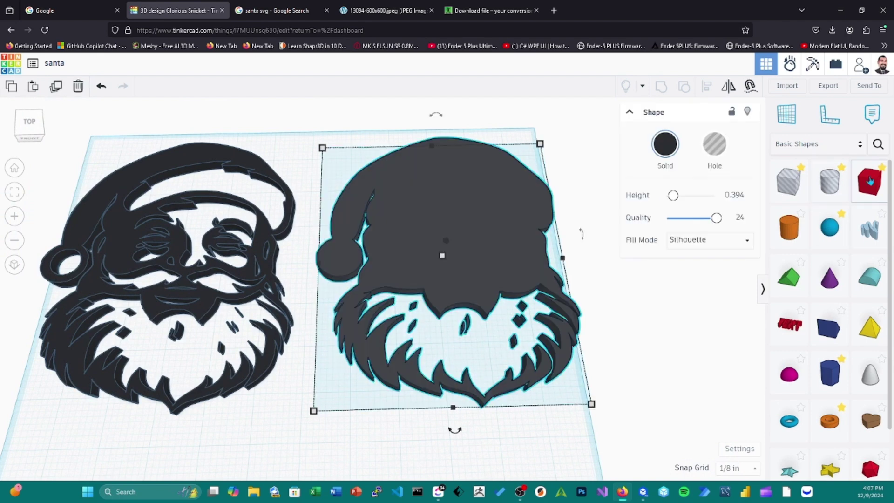
Step: Try placing a red box on the silhouette Santa's beard, and undo the placement
{"action": "left_click_drag", "start_coordinate": [869, 181], "coordinate": [446, 338]}
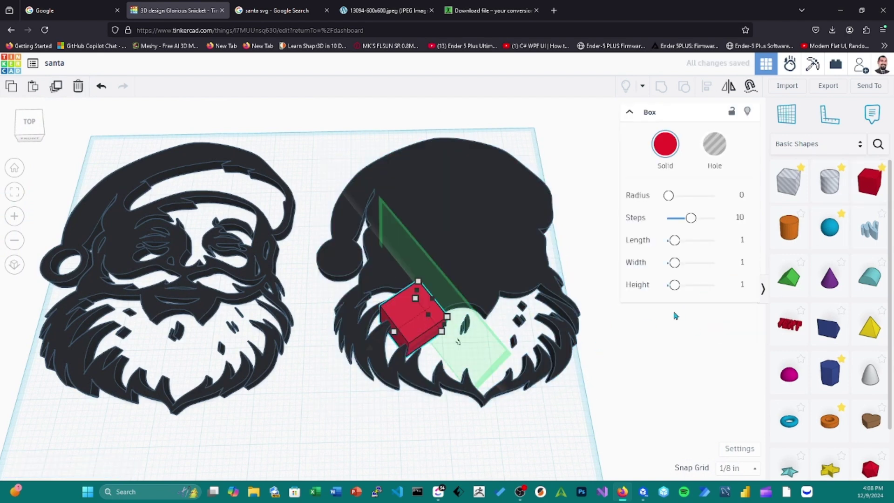
{"action": "key", "text": "ctrl+z"}
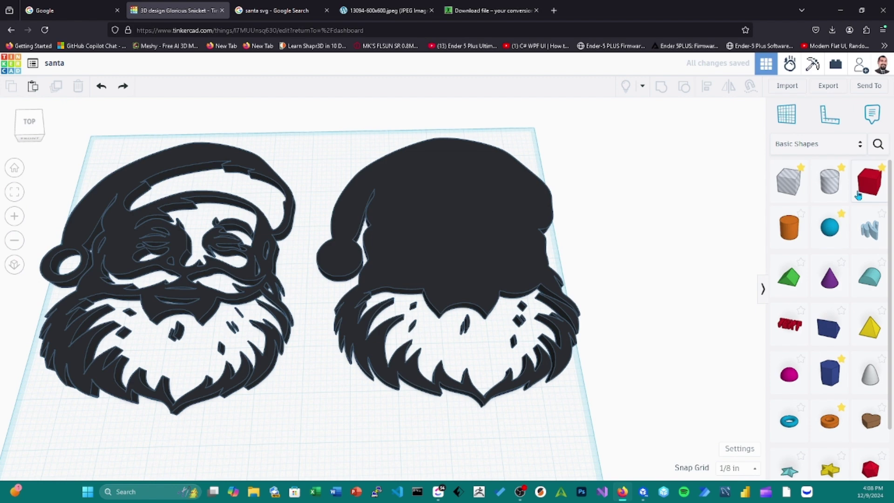
Step: Place a red box on the silhouette Santa's beard and set its height to 0.269 in to match the silhouette
{"action": "left_click_drag", "start_coordinate": [858, 196], "coordinate": [458, 358]}
{"action": "right_click_drag", "start_coordinate": [458, 359], "coordinate": [500, 354]}
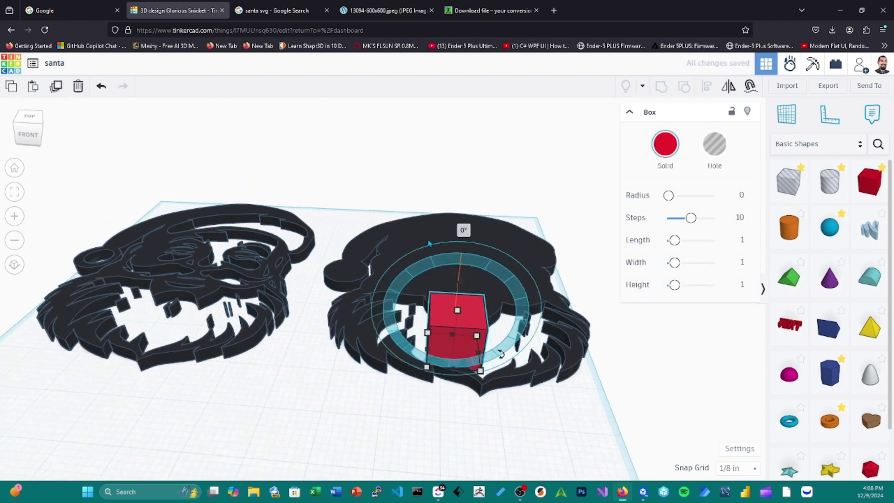
{"action": "left_click", "coordinate": [445, 279]}
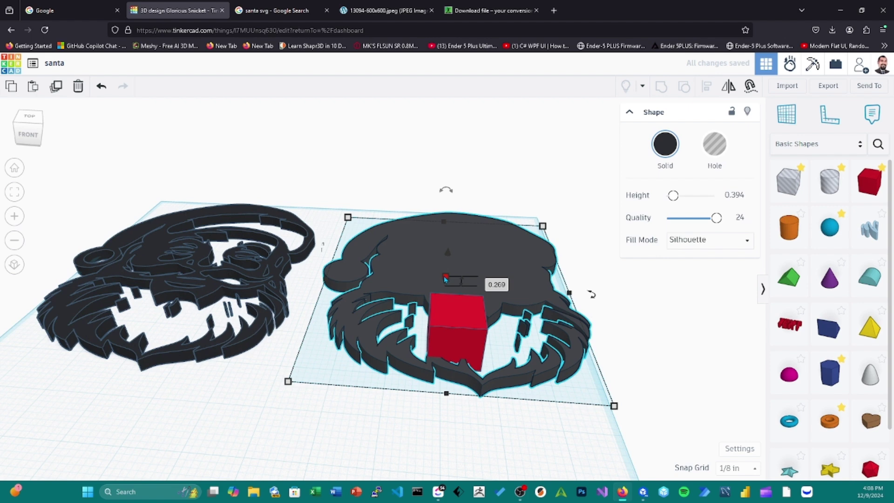
{"action": "left_click", "coordinate": [461, 328]}
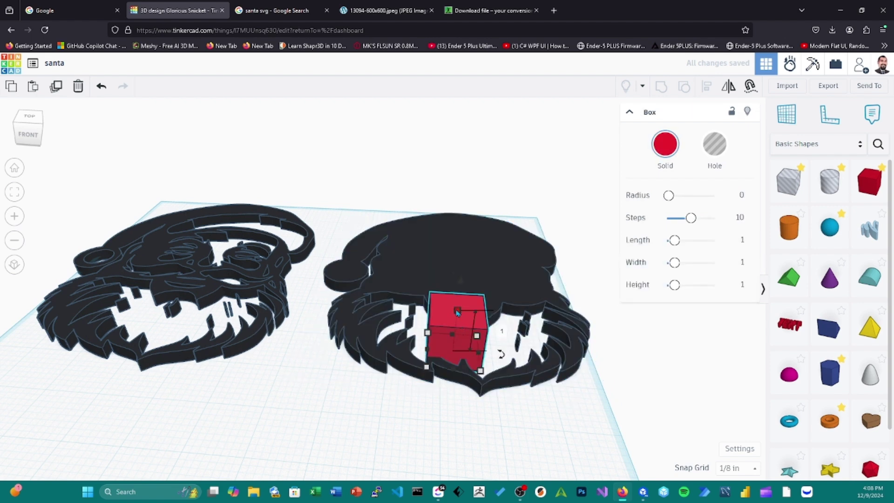
{"action": "left_click", "coordinate": [502, 331]}
{"action": "type", "text": ".269"}
{"action": "key", "text": "Return"}
{"action": "scroll", "coordinate": [492, 270], "scroll_direction": "up", "scroll_amount": 1}
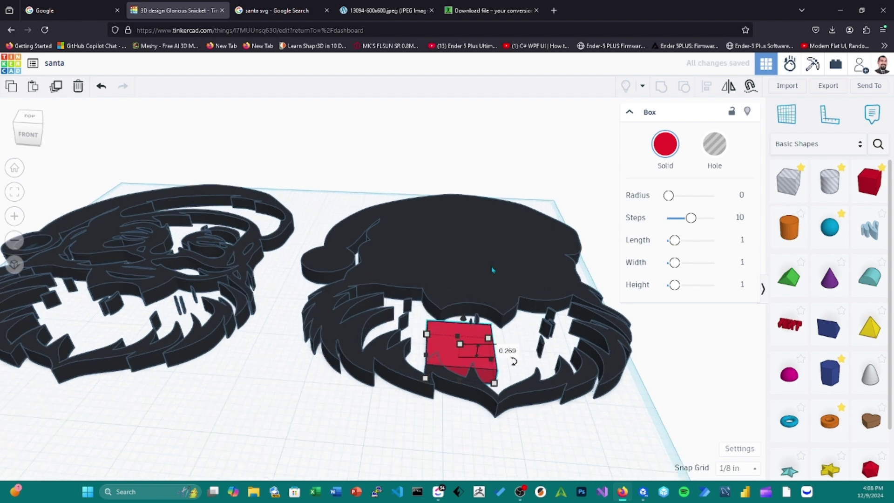
Step: Stretch the red box across the openings on the left side of the silhouette Santa's beard
{"action": "right_click_drag", "start_coordinate": [493, 270], "coordinate": [505, 368]}
{"action": "left_click_drag", "start_coordinate": [423, 325], "coordinate": [339, 283]}
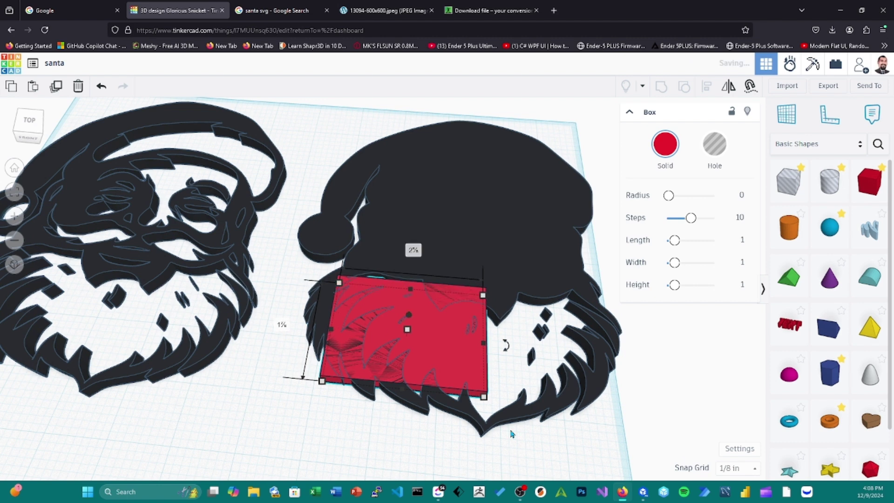
{"action": "left_click_drag", "start_coordinate": [322, 381], "coordinate": [328, 346]}
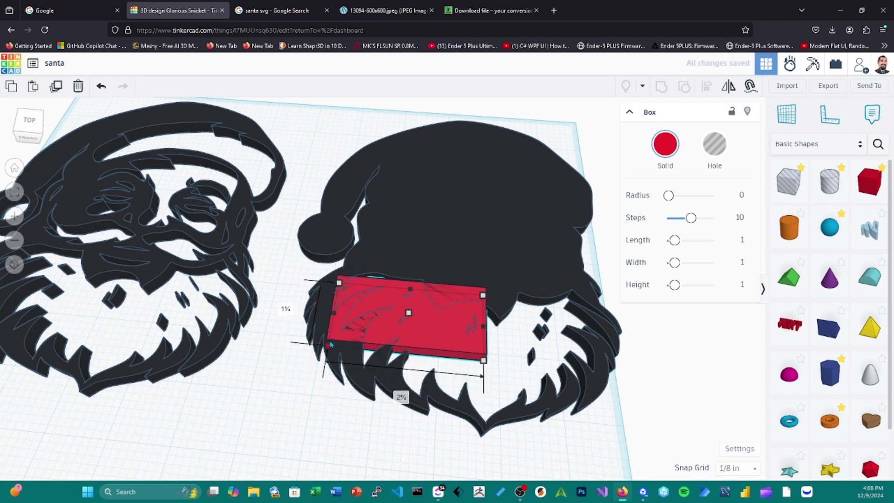
Step: Cover more of the beard's openings with overlapping copies of the red box, and delete the last copy
{"action": "key", "text": "alt+space"}
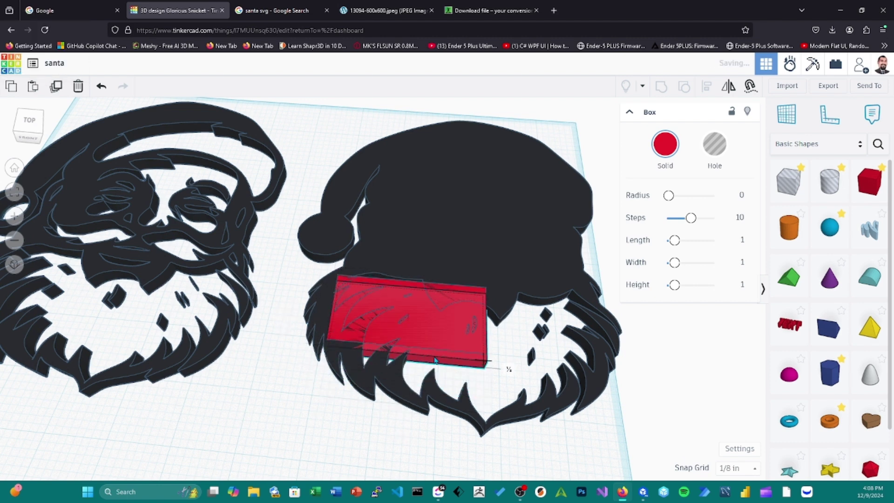
{"action": "left_click_drag", "start_coordinate": [407, 322], "coordinate": [487, 373], "text": "alt"}
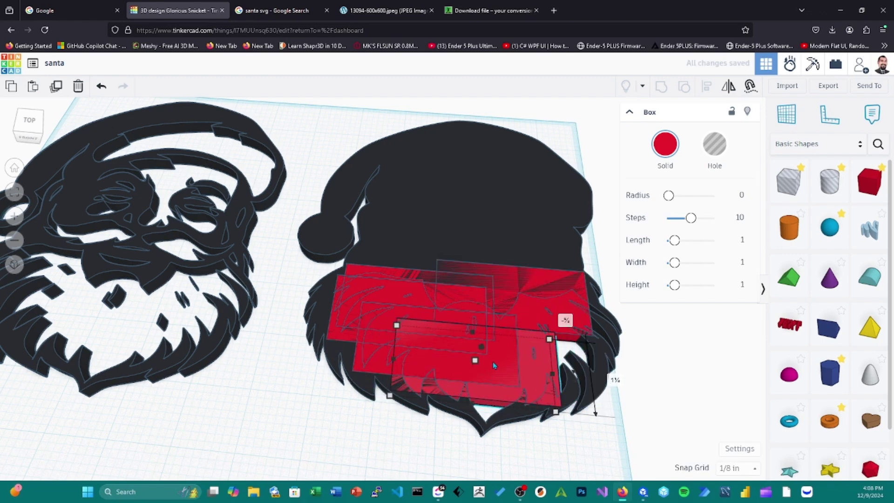
{"action": "key", "text": "Delete"}
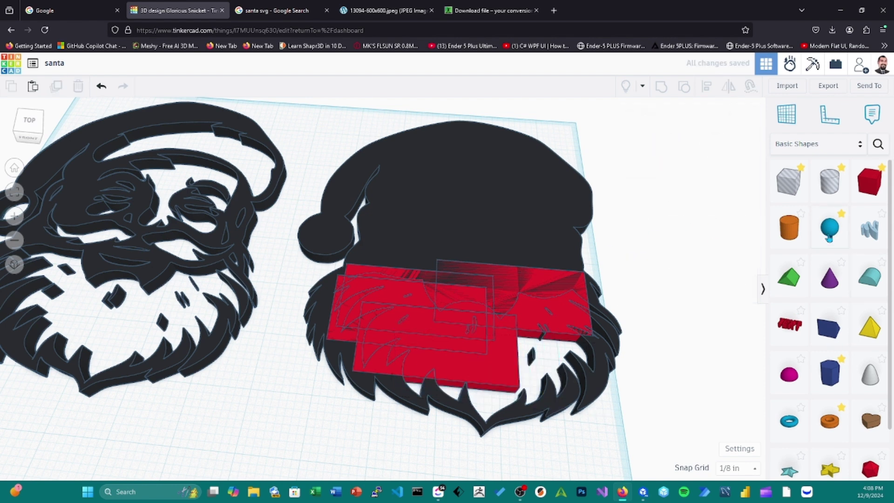
Step: Place an orange cylinder in front of the beard and set its height to 0.236 in
{"action": "left_click_drag", "start_coordinate": [798, 233], "coordinate": [361, 435]}
{"action": "right_click_drag", "start_coordinate": [445, 436], "coordinate": [413, 348], "text": "shift"}
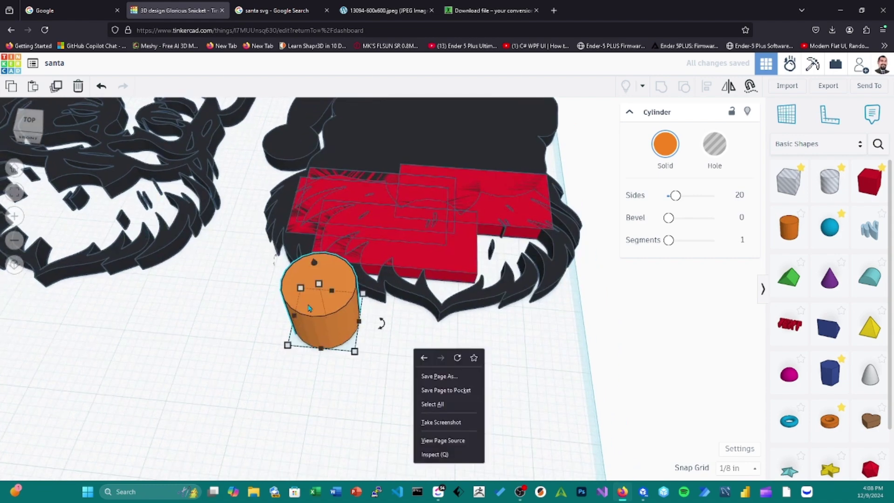
{"action": "left_click", "coordinate": [321, 286]}
{"action": "left_click", "coordinate": [322, 285]}
{"action": "type", "text": "2"}
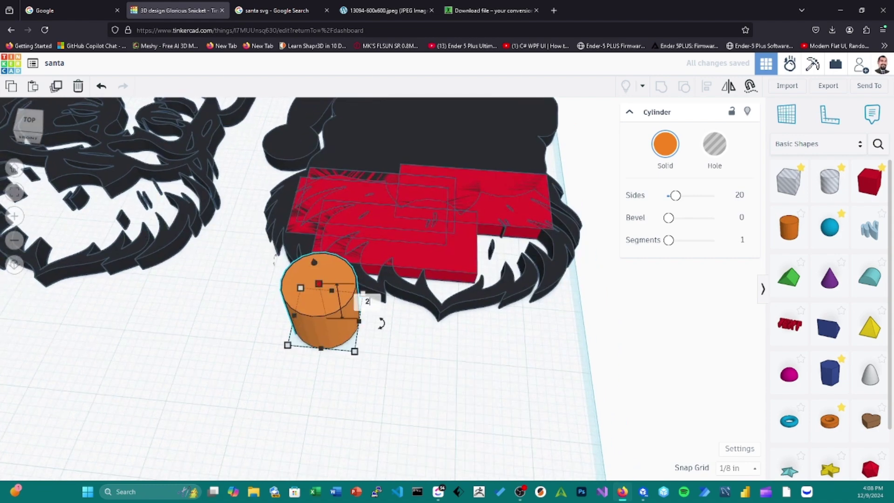
{"action": "type", "text": ".236"}
{"action": "key", "text": "Return"}
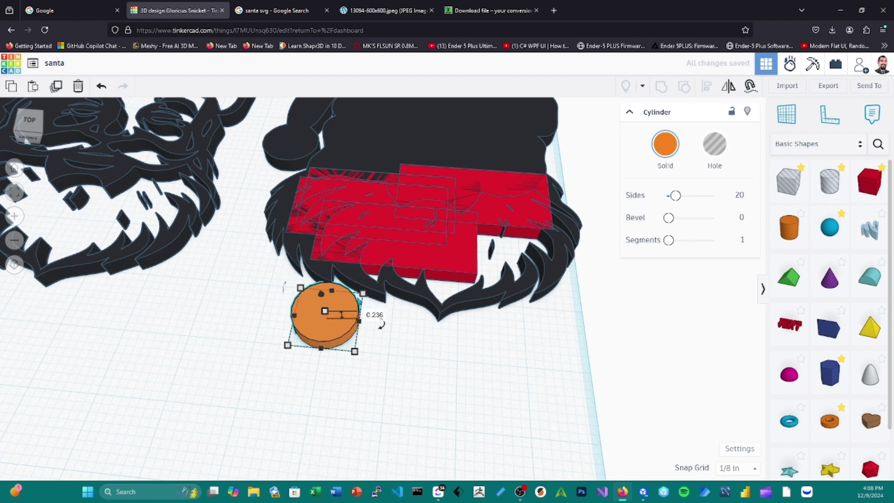
Step: Enlarge the cylinder and use it with overlapping copies to fill the beard's lower and right-hand openings
{"action": "left_click_drag", "start_coordinate": [363, 294], "coordinate": [461, 260]}
{"action": "left_click_drag", "start_coordinate": [369, 313], "coordinate": [440, 303]}
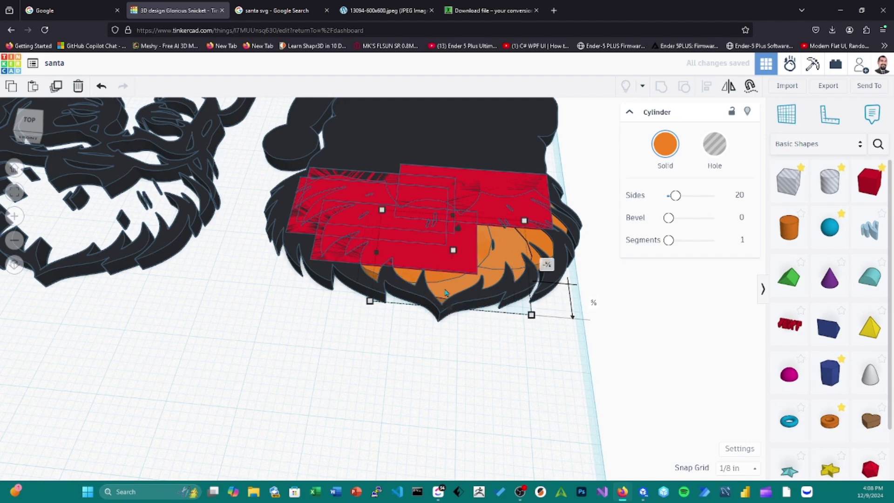
{"action": "scroll", "coordinate": [441, 303], "scroll_direction": "up", "scroll_amount": 2}
{"action": "middle_click_drag", "start_coordinate": [461, 307], "coordinate": [343, 373]}
{"action": "right_click_drag", "start_coordinate": [344, 373], "coordinate": [320, 331]}
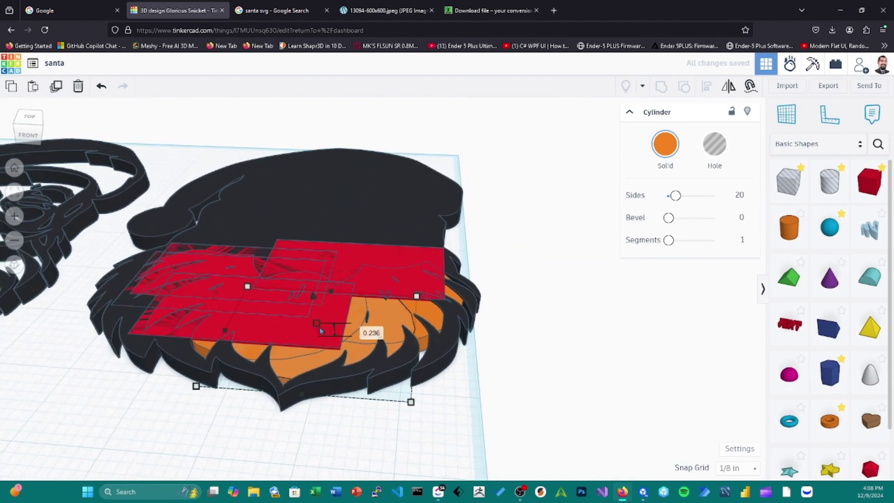
Step: Set the height of the orange cylinders filling the beard to 0.269 in
{"action": "left_click", "coordinate": [294, 336]}
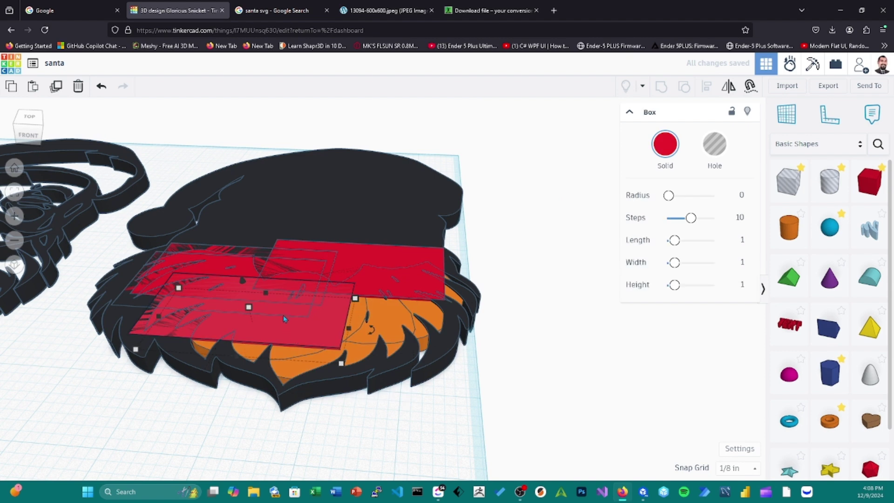
{"action": "left_click", "coordinate": [257, 355]}
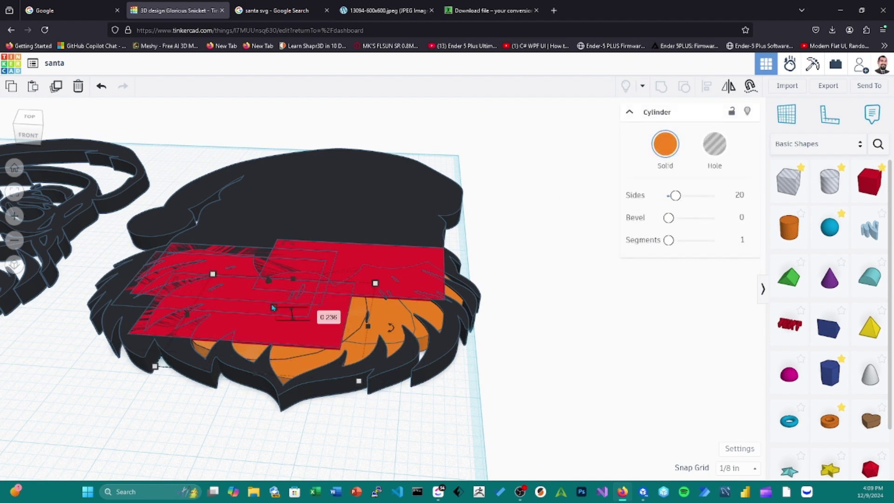
{"action": "left_click", "coordinate": [320, 314]}
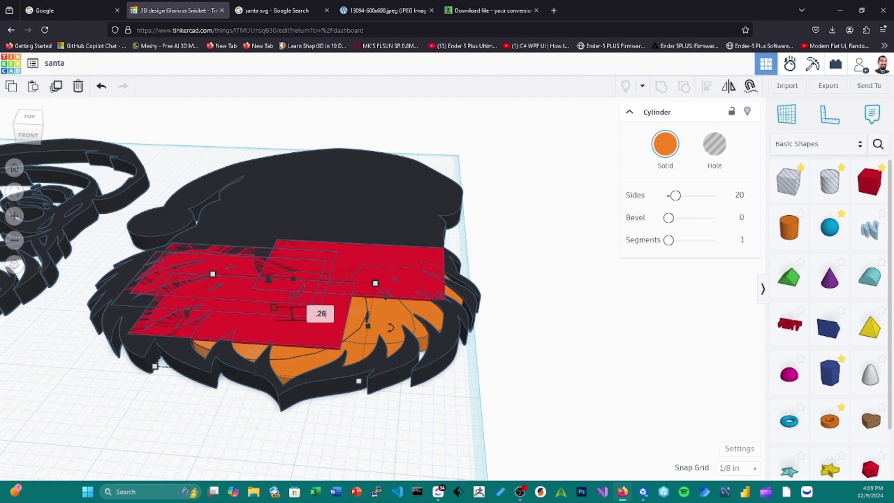
{"action": "key", "text": "Return"}
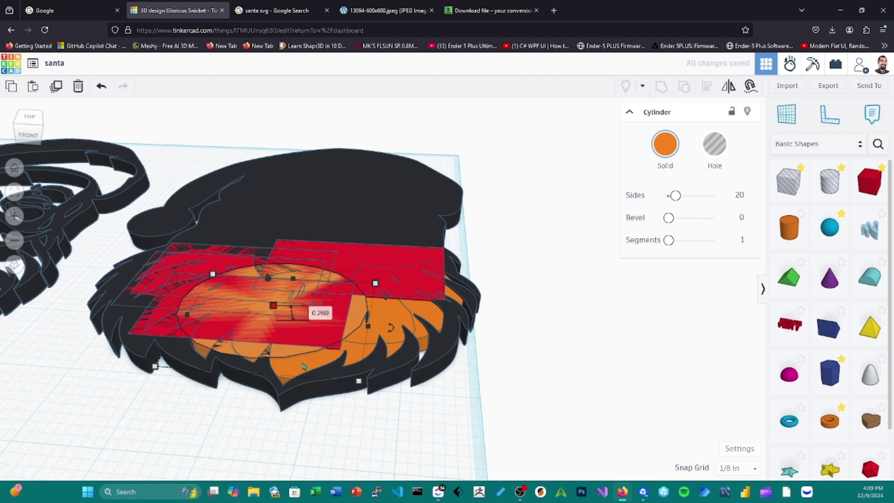
{"action": "left_click_drag", "start_coordinate": [303, 366], "coordinate": [345, 382]}
{"action": "left_click", "coordinate": [428, 315], "text": "shift"}
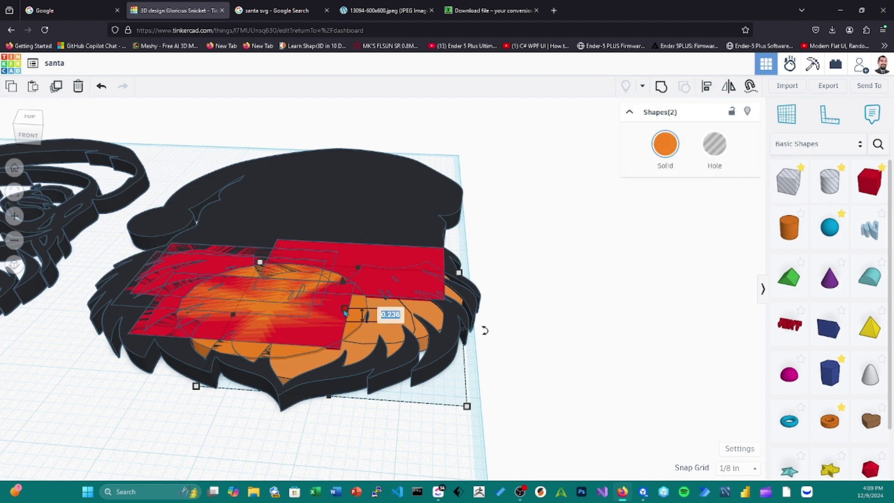
{"action": "type", "text": ".269"}
{"action": "key", "text": "Return"}
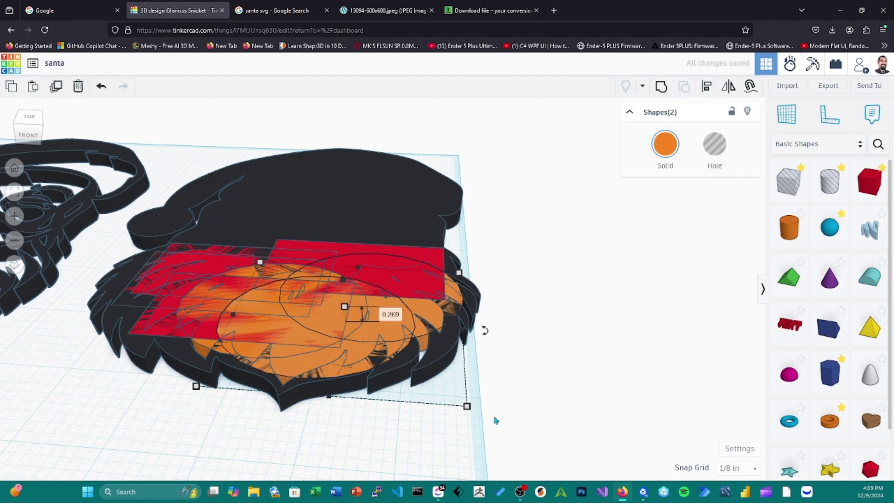
Step: Add another cylinder copy over the remaining gaps at the beard's lower left edge
{"action": "right_click_drag", "start_coordinate": [496, 420], "coordinate": [451, 332]}
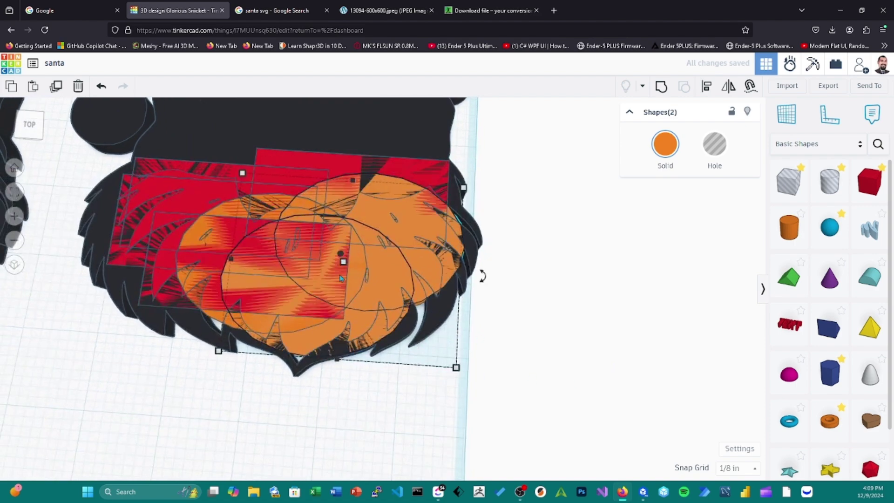
{"action": "right_click_drag", "start_coordinate": [340, 278], "coordinate": [419, 287]}
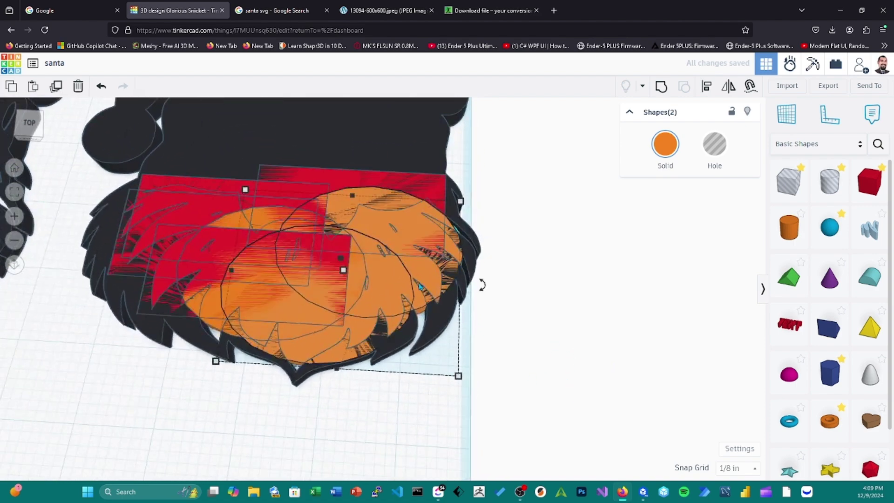
{"action": "mouse_move", "coordinate": [418, 275]}
{"action": "left_mouse_down"}
{"action": "mouse_move", "coordinate": [435, 263]}
{"action": "mouse_move", "coordinate": [425, 263]}
{"action": "left_mouse_up"}
{"action": "left_click", "coordinate": [535, 315]}
{"action": "right_click_drag", "start_coordinate": [535, 315], "coordinate": [326, 364]}
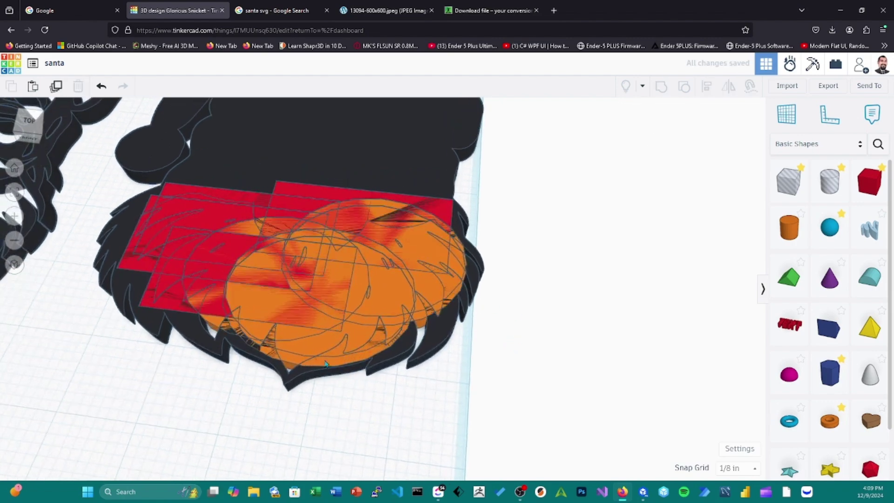
{"action": "left_click_drag", "start_coordinate": [257, 359], "coordinate": [217, 368]}
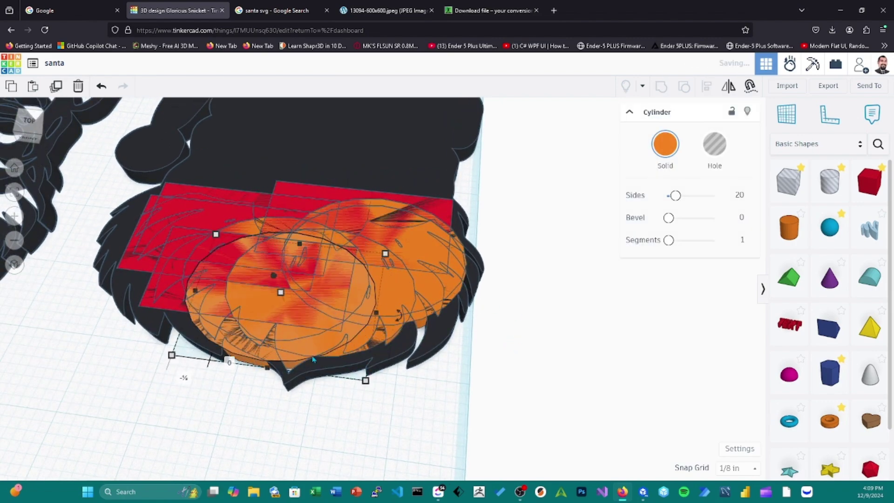
Step: Select the silhouette Santa with all its filler boxes and cylinders and group them into one shape
{"action": "right_click_drag", "start_coordinate": [431, 375], "coordinate": [250, 496]}
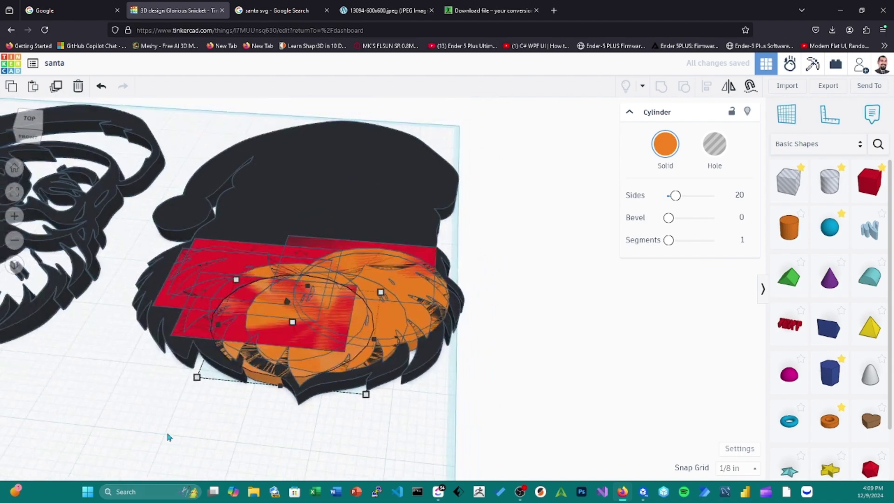
{"action": "left_click_drag", "start_coordinate": [498, 242], "coordinate": [499, 243]}
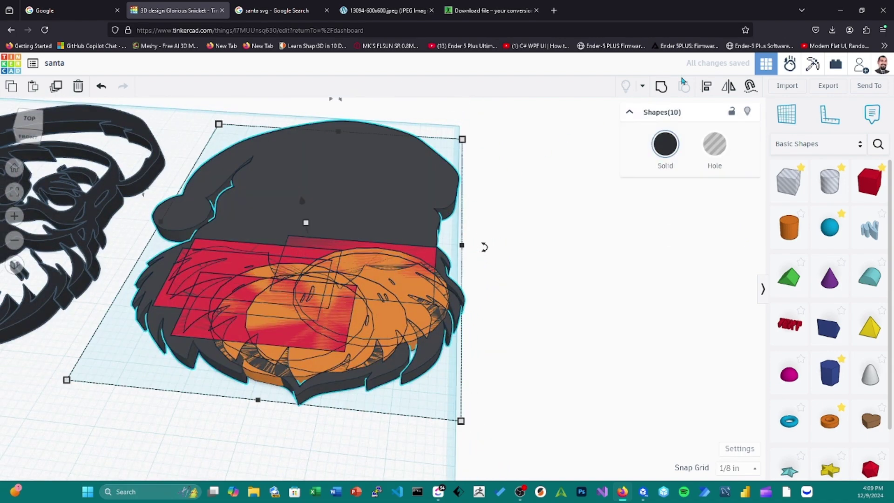
{"action": "left_click", "coordinate": [661, 88]}
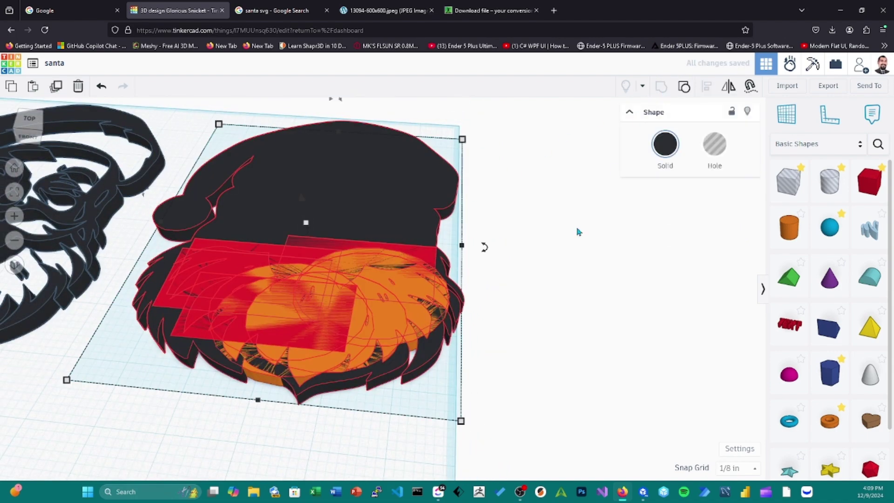
{"action": "right_click_drag", "start_coordinate": [568, 257], "coordinate": [320, 334]}
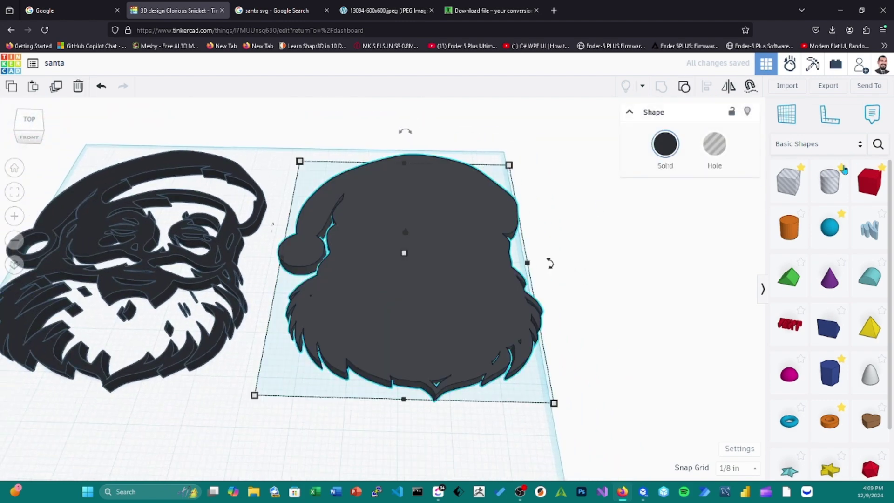
Step: Change the detailed Santa's solid color to red
{"action": "left_click", "coordinate": [672, 152]}
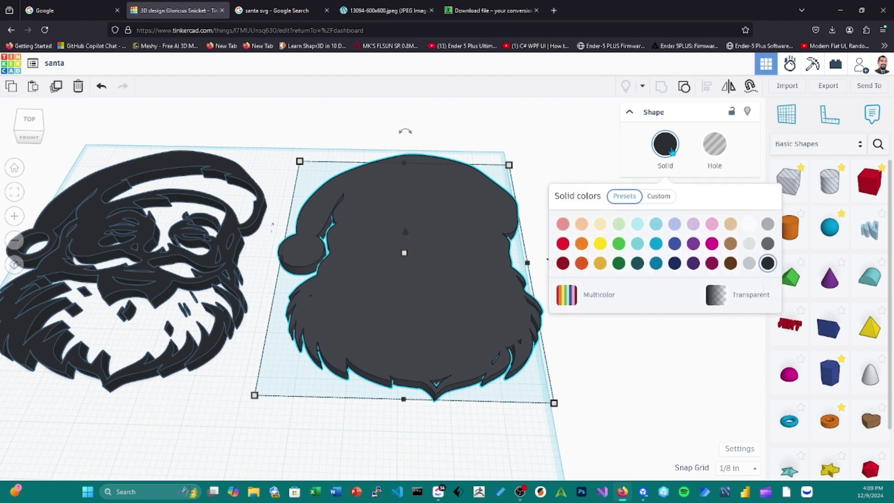
{"action": "left_click", "coordinate": [251, 279]}
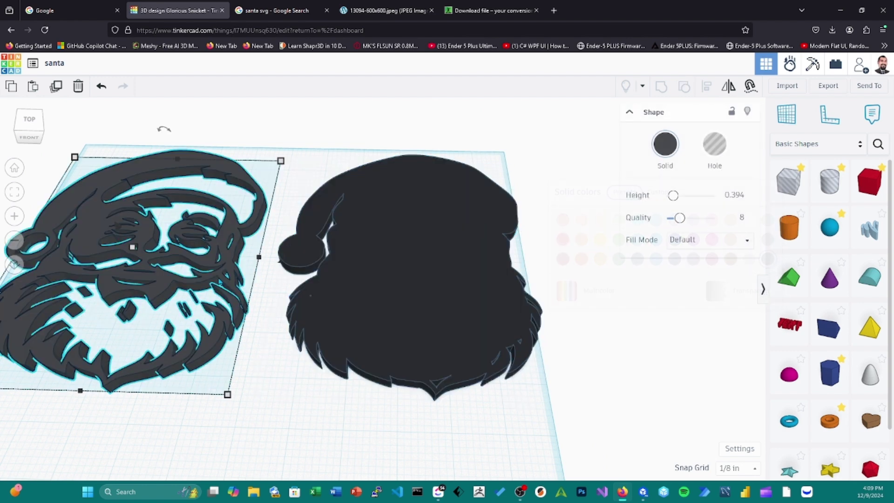
{"action": "left_click", "coordinate": [666, 150]}
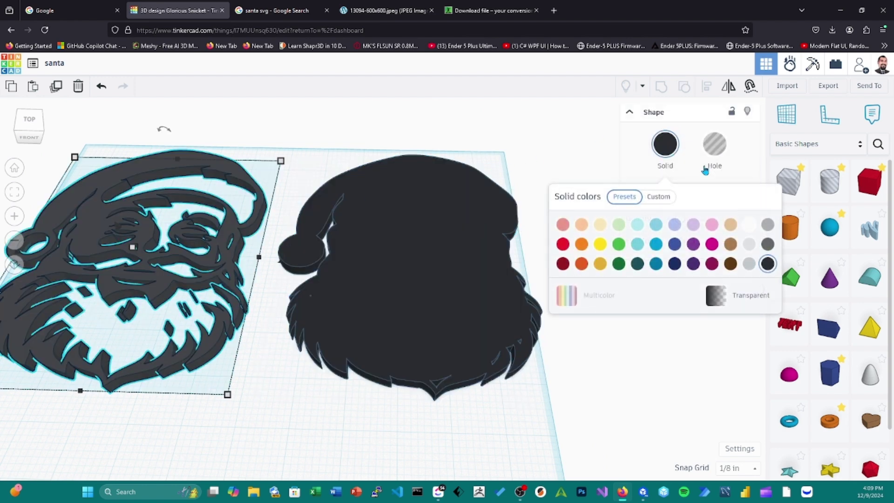
{"action": "left_click", "coordinate": [565, 245]}
{"action": "left_click", "coordinate": [546, 179]}
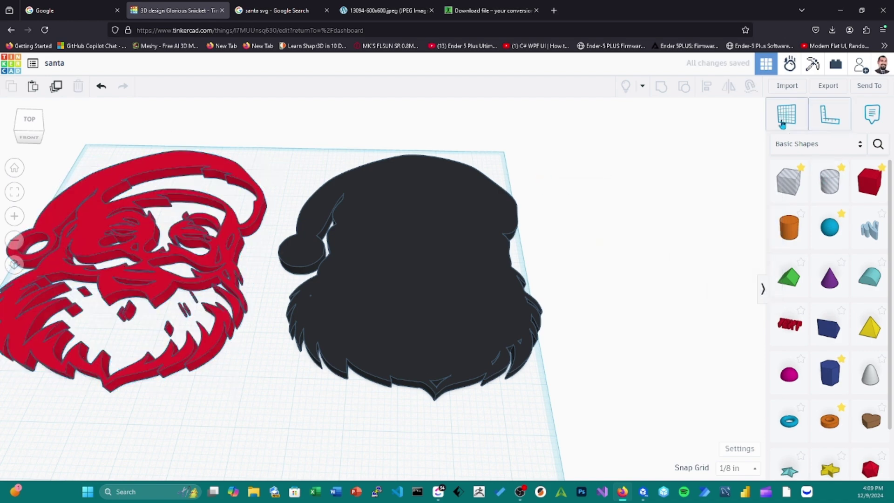
Step: Set the workplane on the silhouette's top face and move the red Santa over the silhouette
{"action": "left_click", "coordinate": [786, 122]}
{"action": "left_click", "coordinate": [434, 264]}
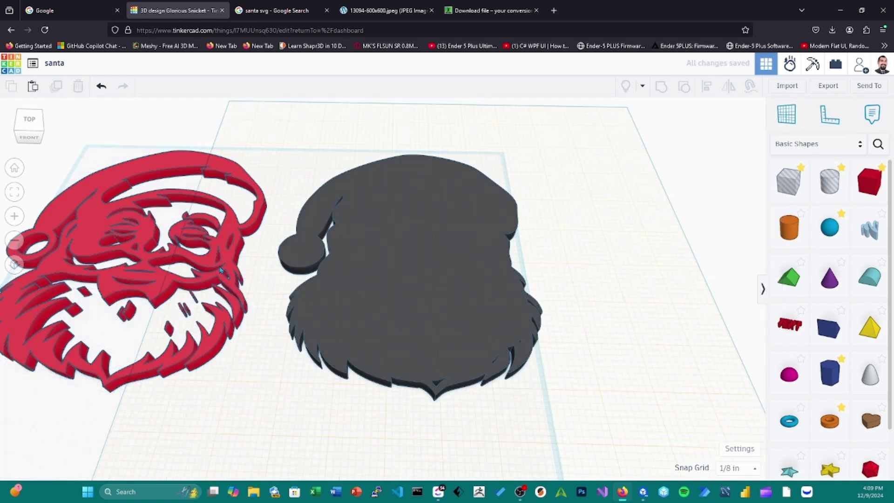
{"action": "left_click_drag", "start_coordinate": [201, 267], "coordinate": [440, 248]}
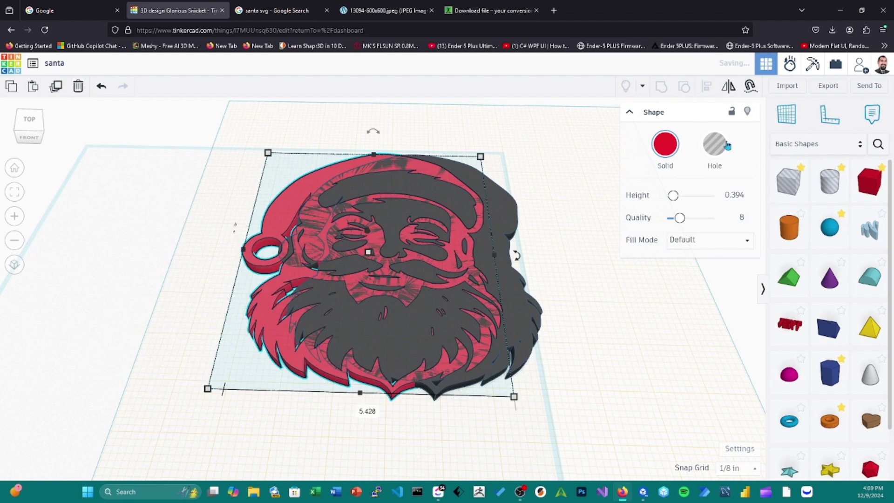
Step: Place the workplane on the silhouette's top face again and drop the red Santa onto it
{"action": "left_click", "coordinate": [787, 119]}
{"action": "left_click", "coordinate": [523, 311]}
{"action": "key", "text": "d"}
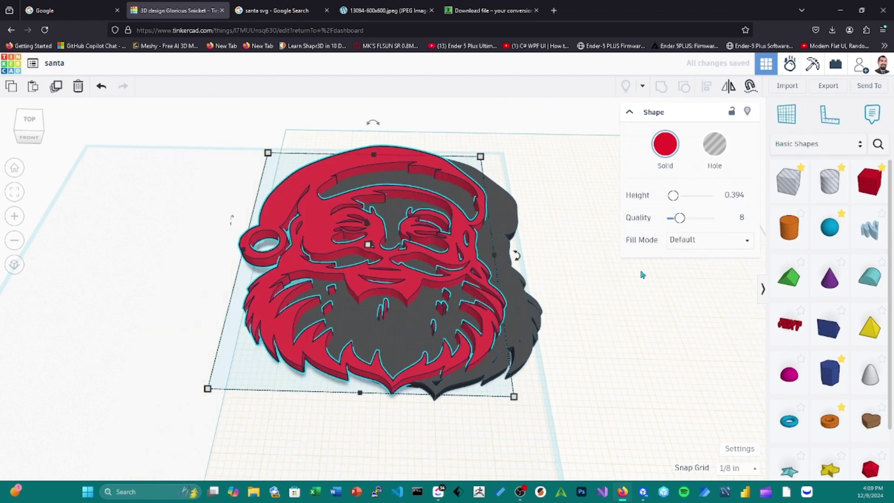
Step: Align the red Santa and the silhouette to their shared left-right centre, and return the workplane to the base grid
{"action": "left_click", "coordinate": [396, 321], "text": "shift"}
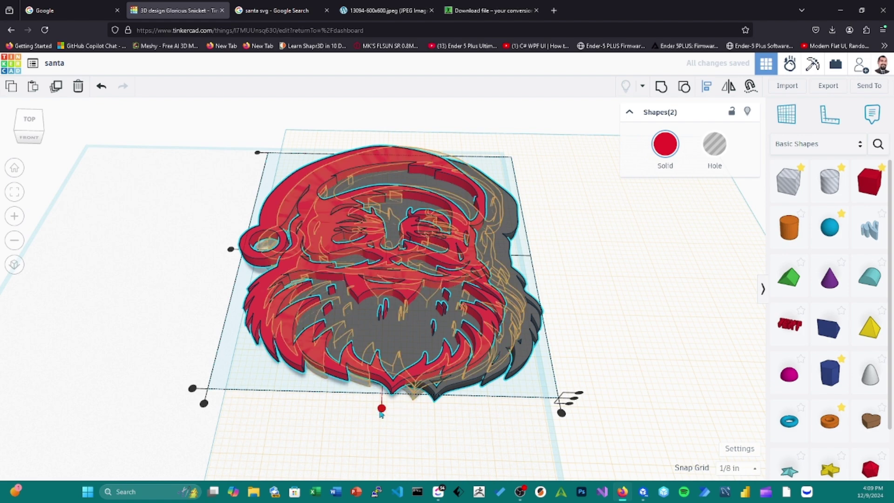
{"action": "left_click", "coordinate": [381, 412]}
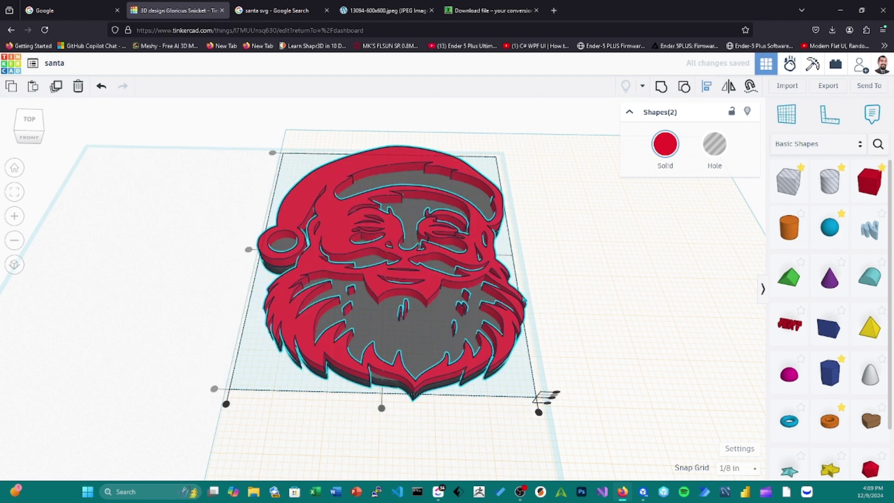
{"action": "left_click", "coordinate": [597, 311]}
{"action": "left_click", "coordinate": [784, 121]}
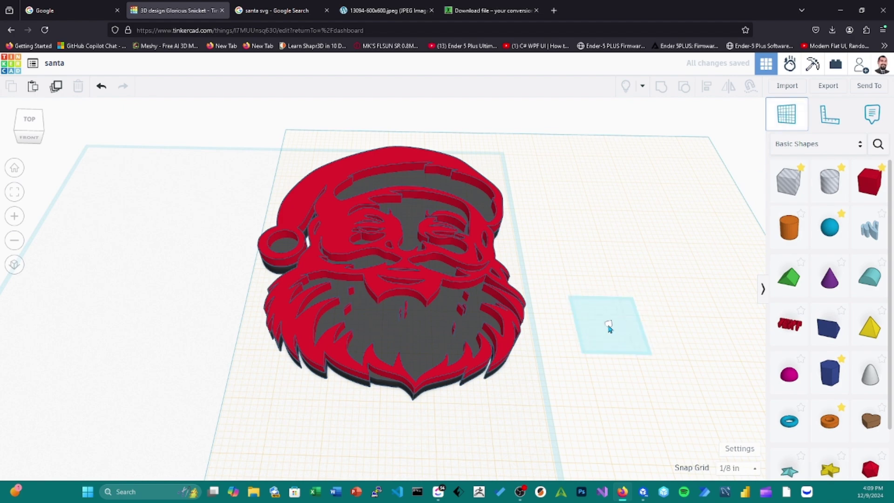
{"action": "left_click", "coordinate": [608, 323]}
Step: Reduce the red Santa's height to about 0.106 in so it forms a thin layer on the silhouette
{"action": "right_click_drag", "start_coordinate": [602, 292], "coordinate": [557, 247]}
{"action": "middle_click_drag", "start_coordinate": [468, 281], "coordinate": [450, 360]}
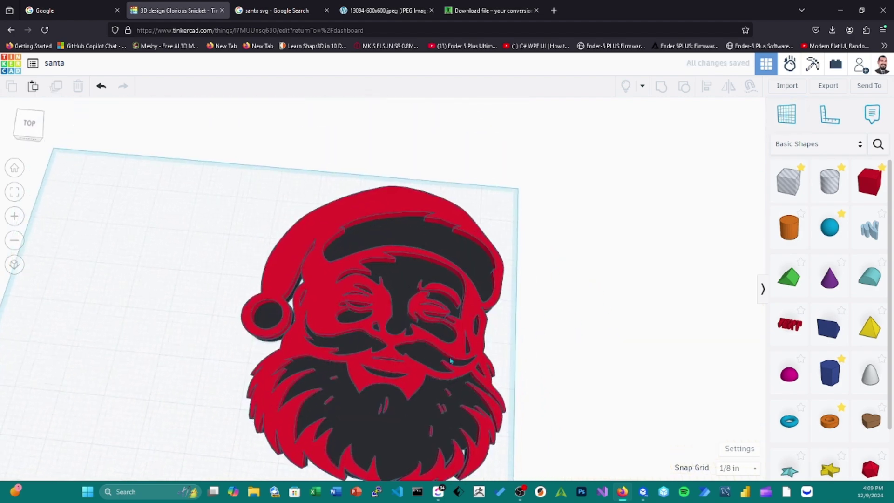
{"action": "scroll", "coordinate": [418, 388], "scroll_direction": "up", "scroll_amount": 1}
{"action": "right_click_drag", "start_coordinate": [403, 313], "coordinate": [388, 346]}
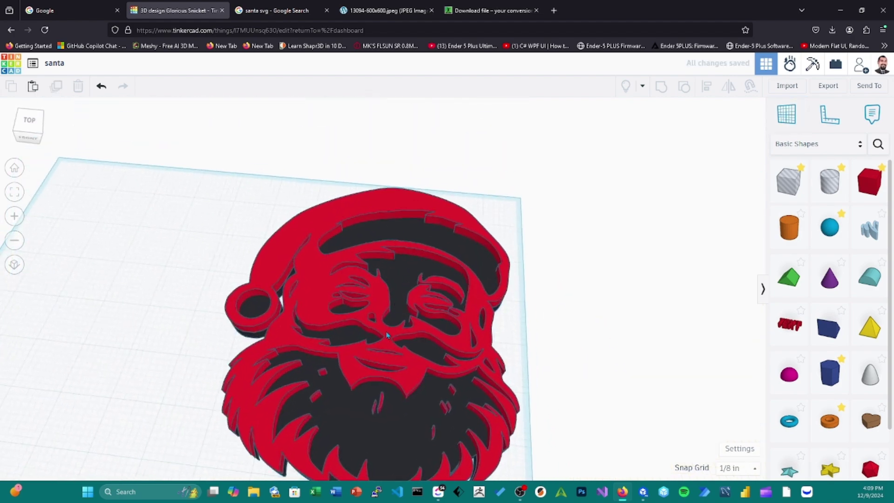
{"action": "left_click", "coordinate": [388, 346]}
{"action": "left_click_drag", "start_coordinate": [369, 319], "coordinate": [369, 324]}
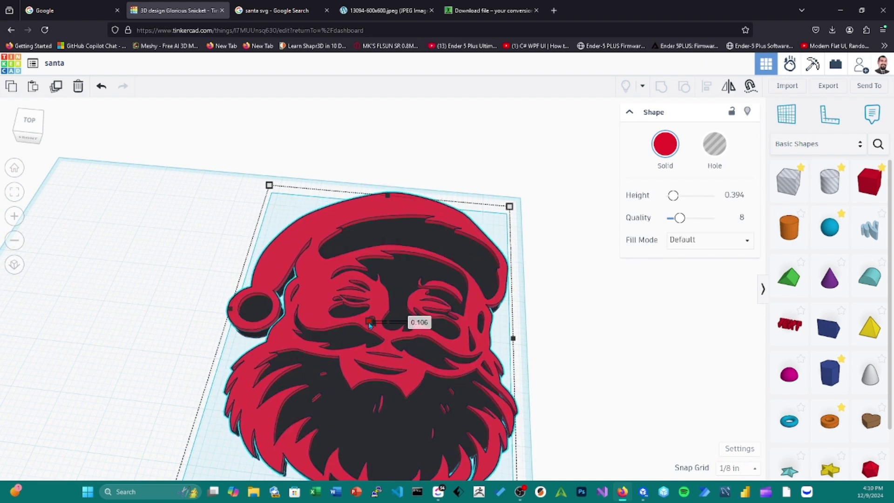
{"action": "right_click_drag", "start_coordinate": [573, 309], "coordinate": [574, 320]}
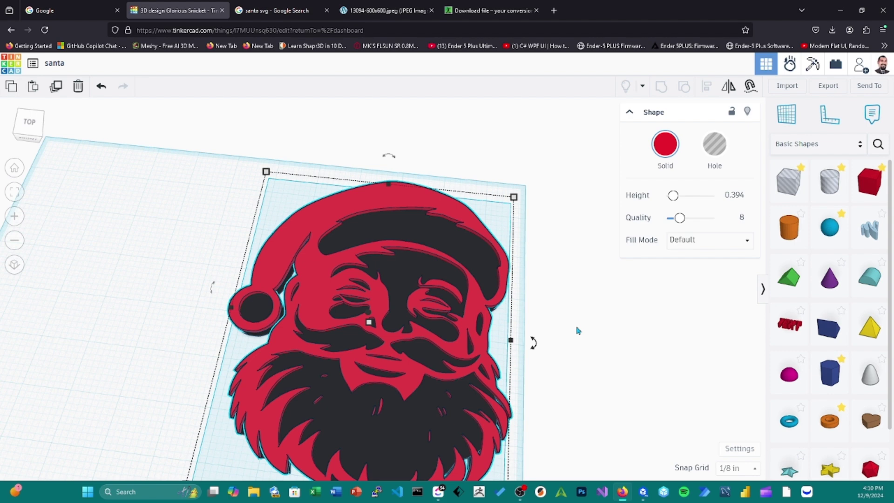
{"action": "right_click_drag", "start_coordinate": [533, 409], "coordinate": [607, 434]}
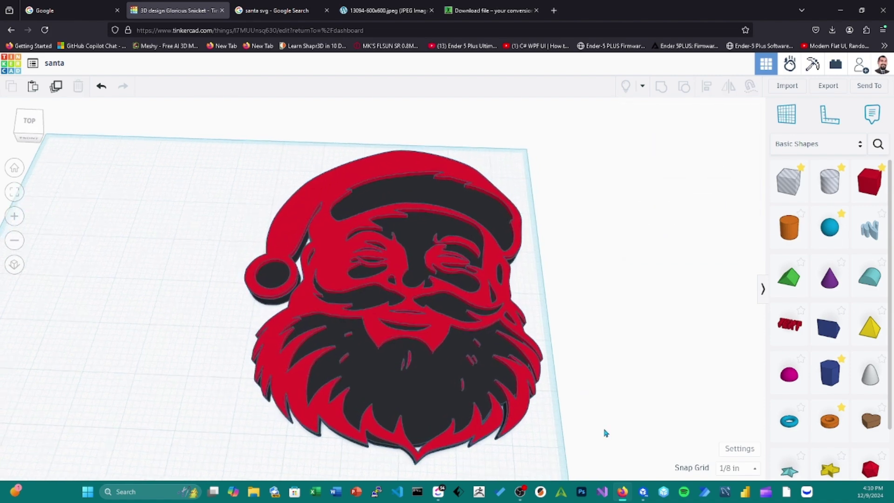
Step: Duplicate the stacked two-layer Santa, move the copy beside the original, and delete the copy
{"action": "left_click_drag", "start_coordinate": [604, 429], "coordinate": [410, 375]}
{"action": "left_click", "coordinate": [605, 288]}
{"action": "left_click_drag", "start_coordinate": [621, 353], "coordinate": [484, 340]}
{"action": "key", "text": "ctrl+d"}
{"action": "left_click_drag", "start_coordinate": [529, 375], "coordinate": [171, 366]}
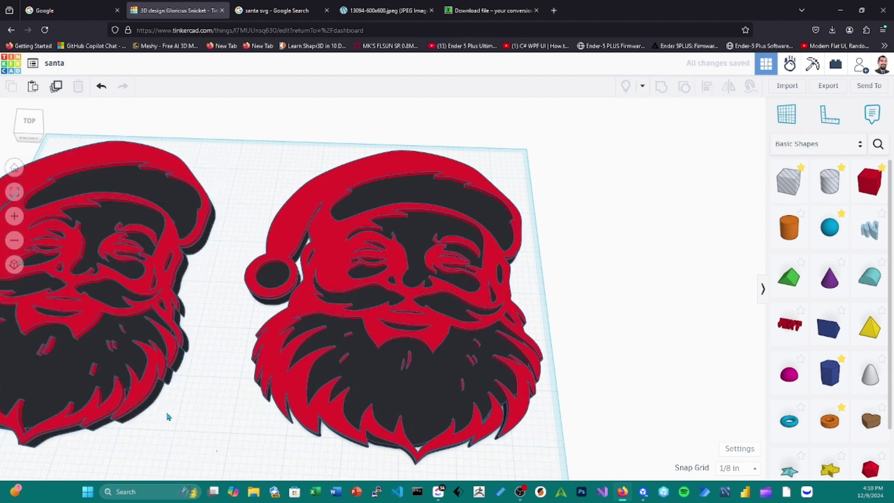
{"action": "key", "text": "Delete"}
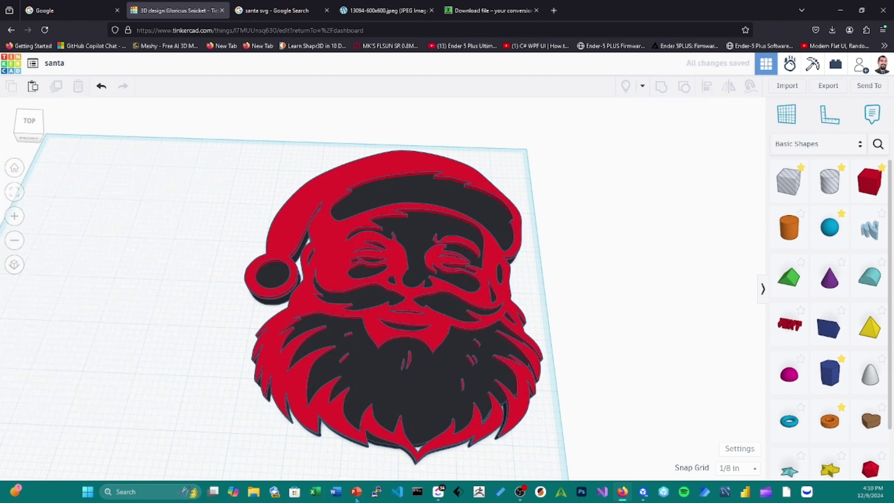